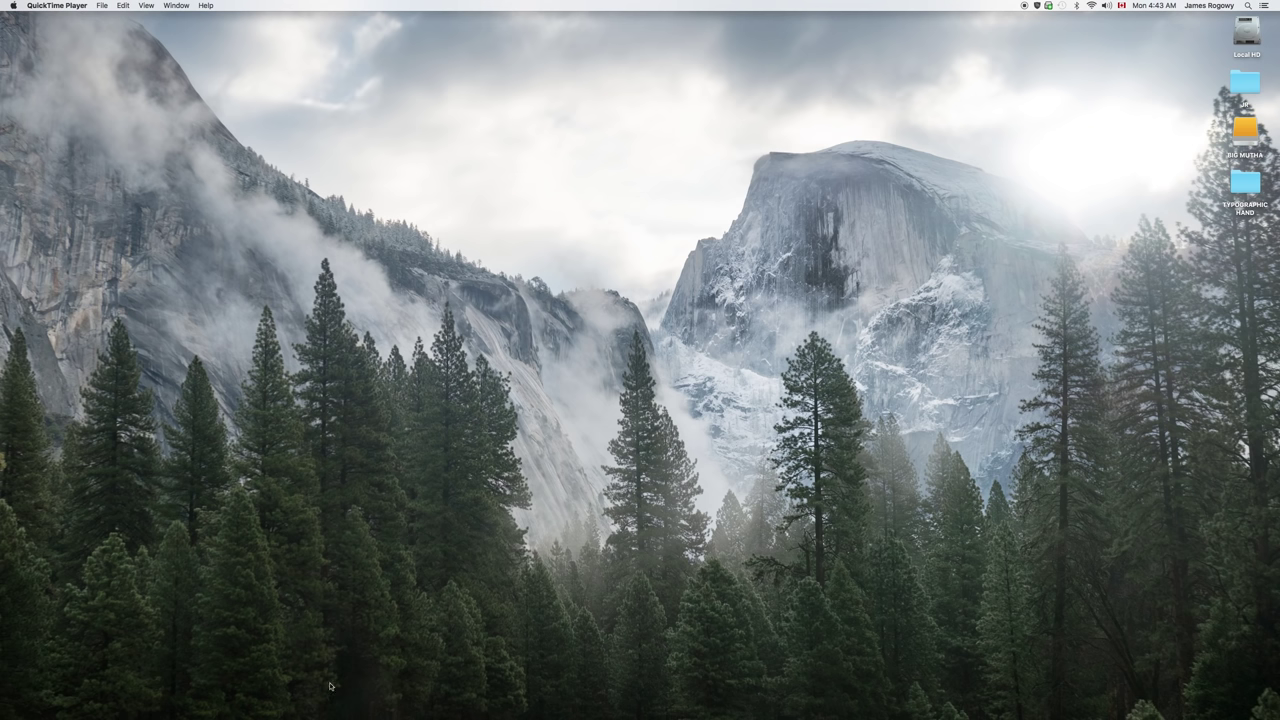
Launch Chrome and search Google Images for 'typographic picture'
mouse_move(281, 708)
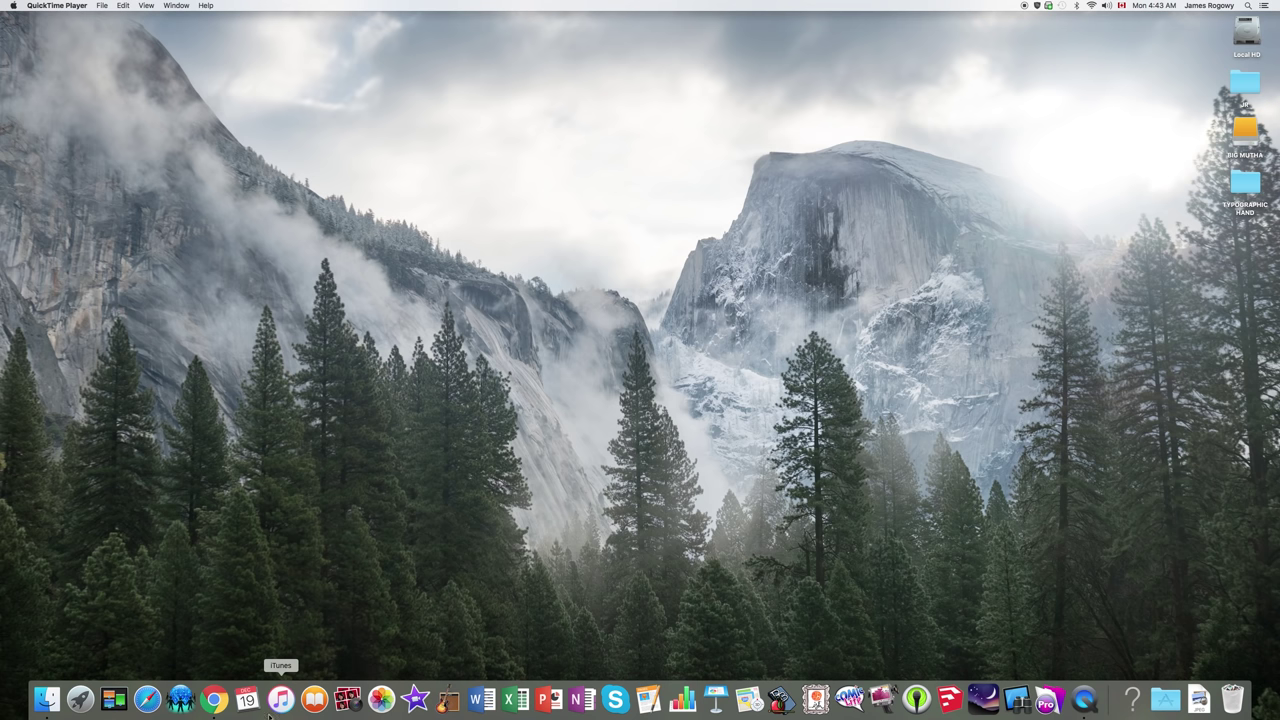
left_click(216, 700)
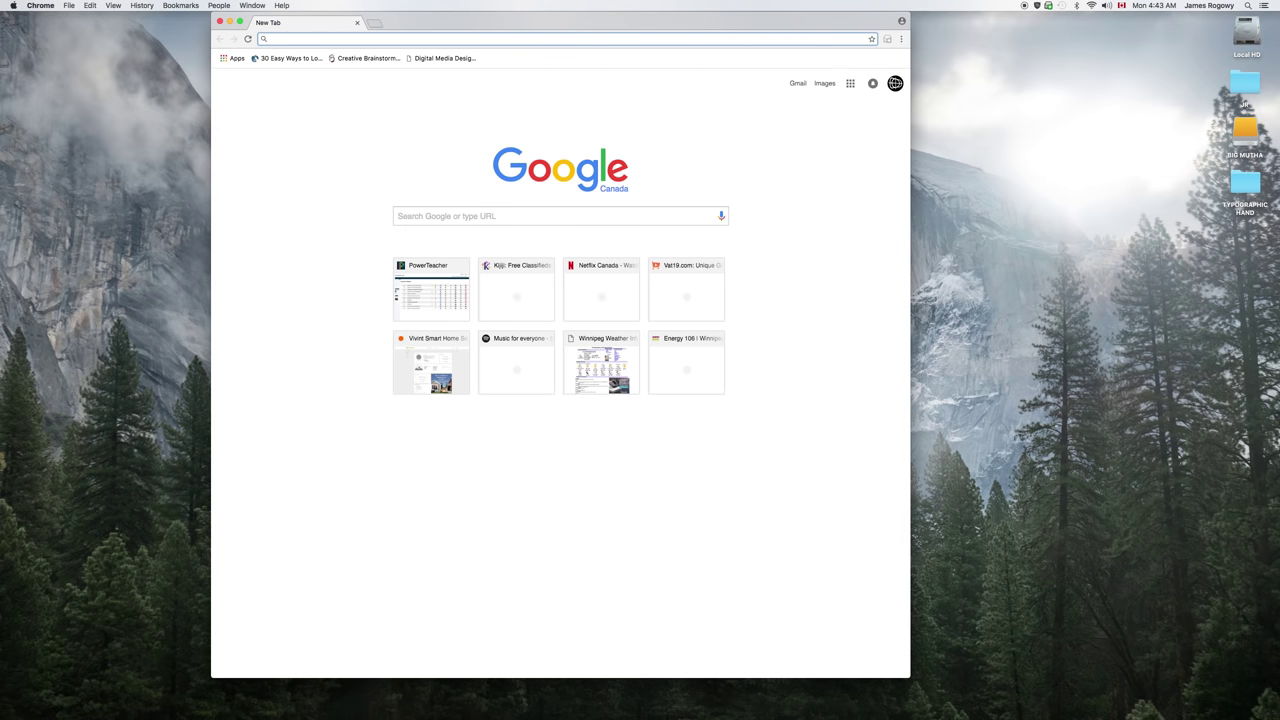
type("typographic")
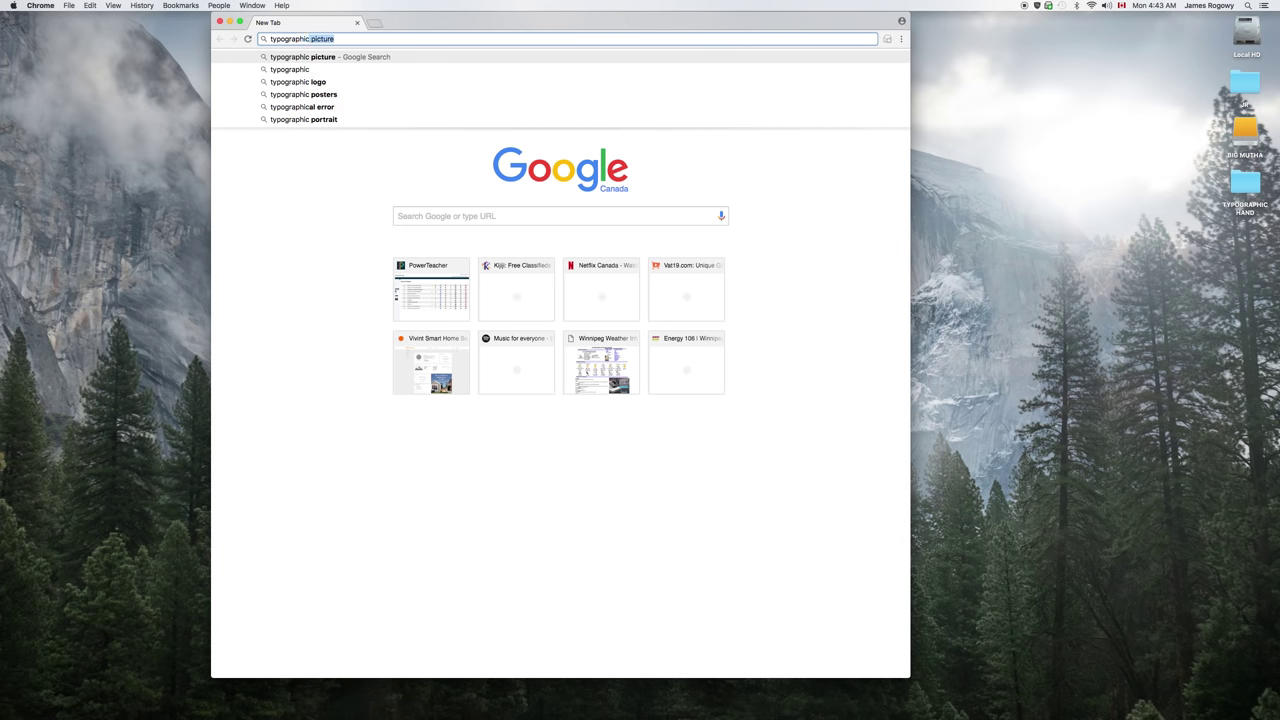
type(" picture")
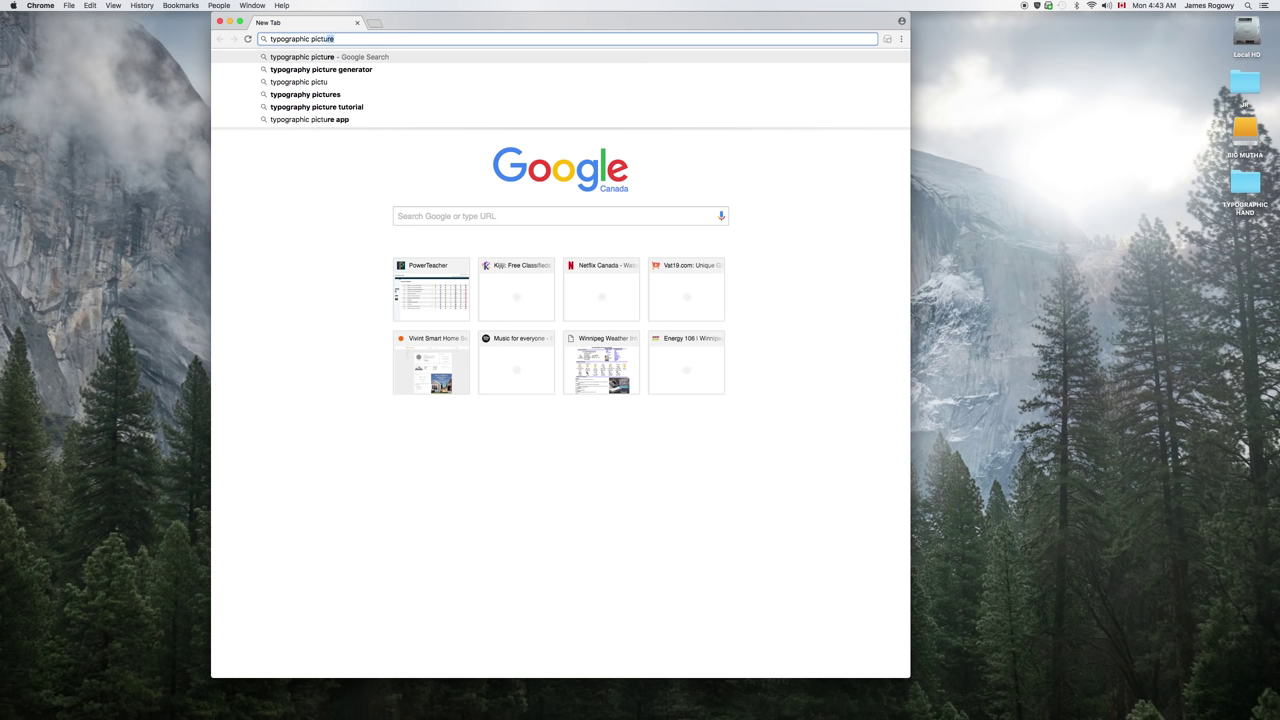
key("Return")
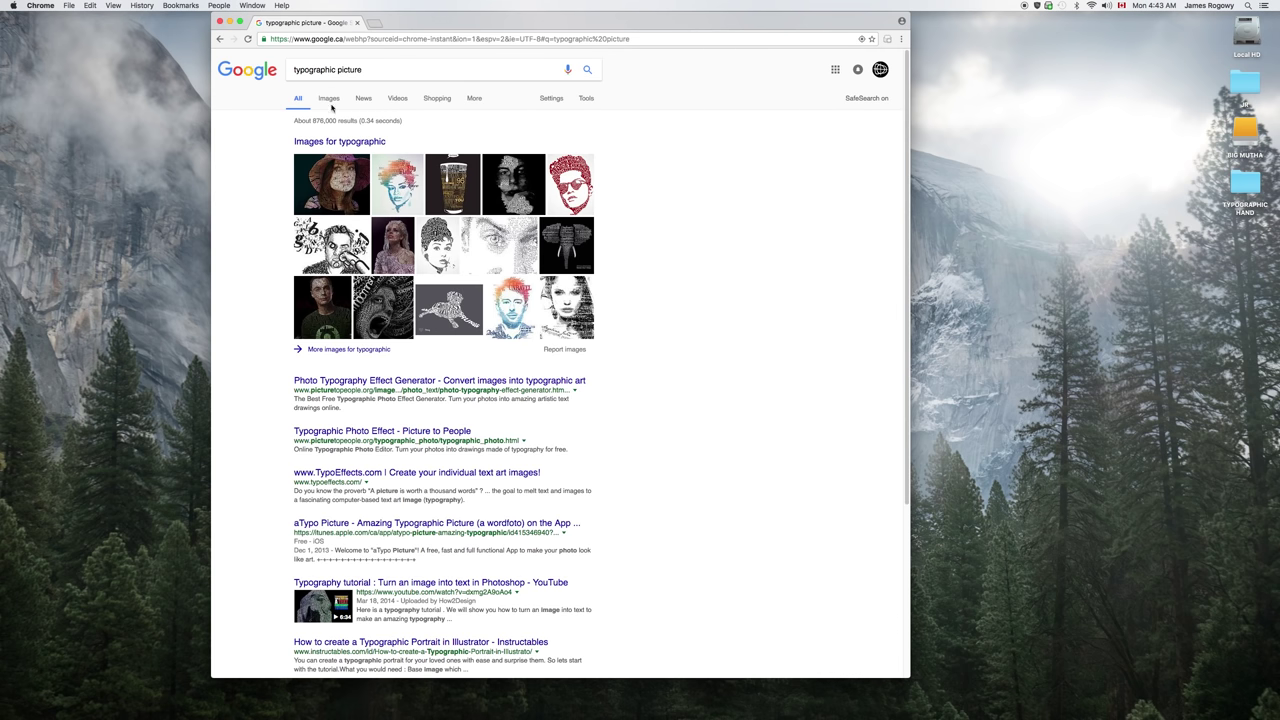
left_click(338, 106)
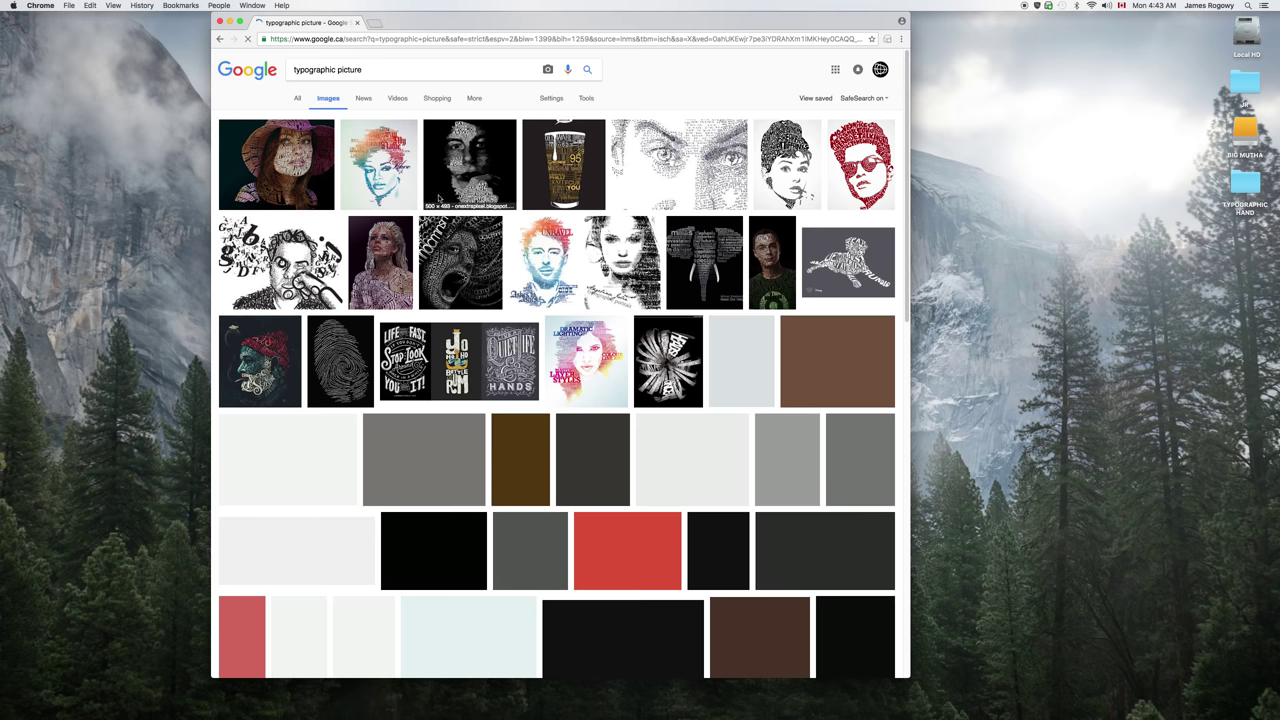
Preview several typographic portrait thumbnails for inspiration, then close the browser
left_click(276, 164)
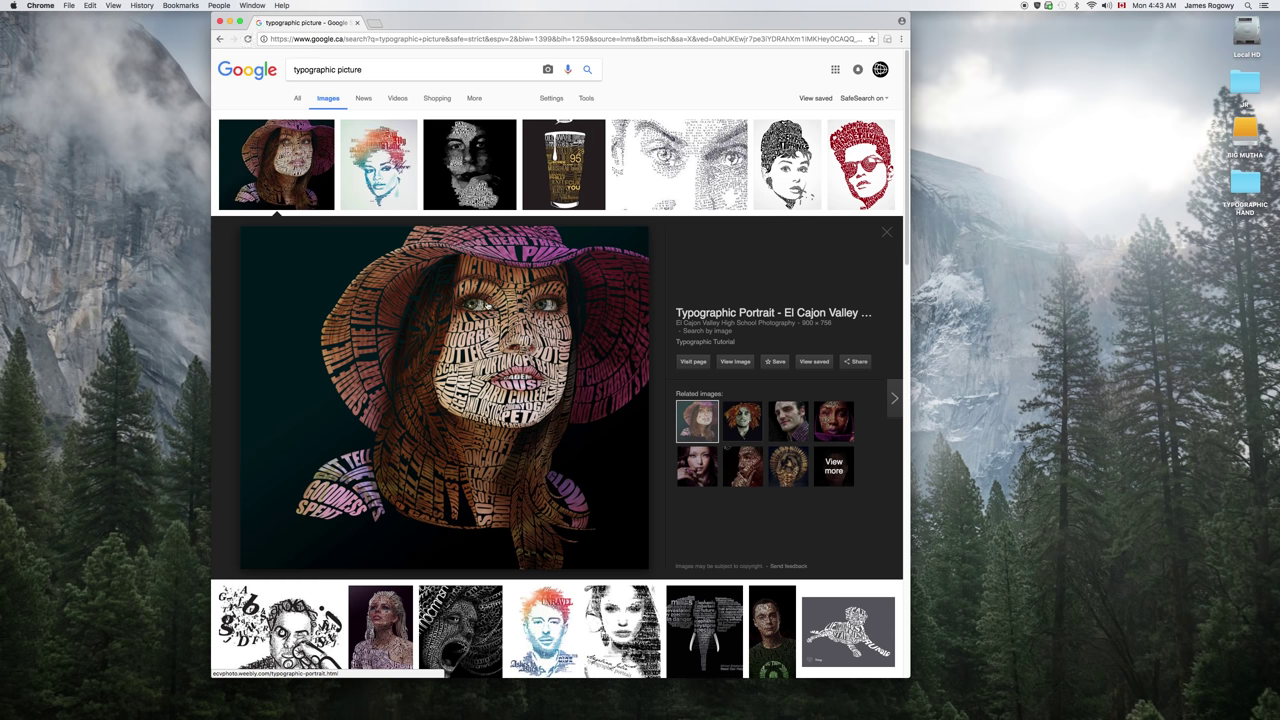
left_click(382, 182)
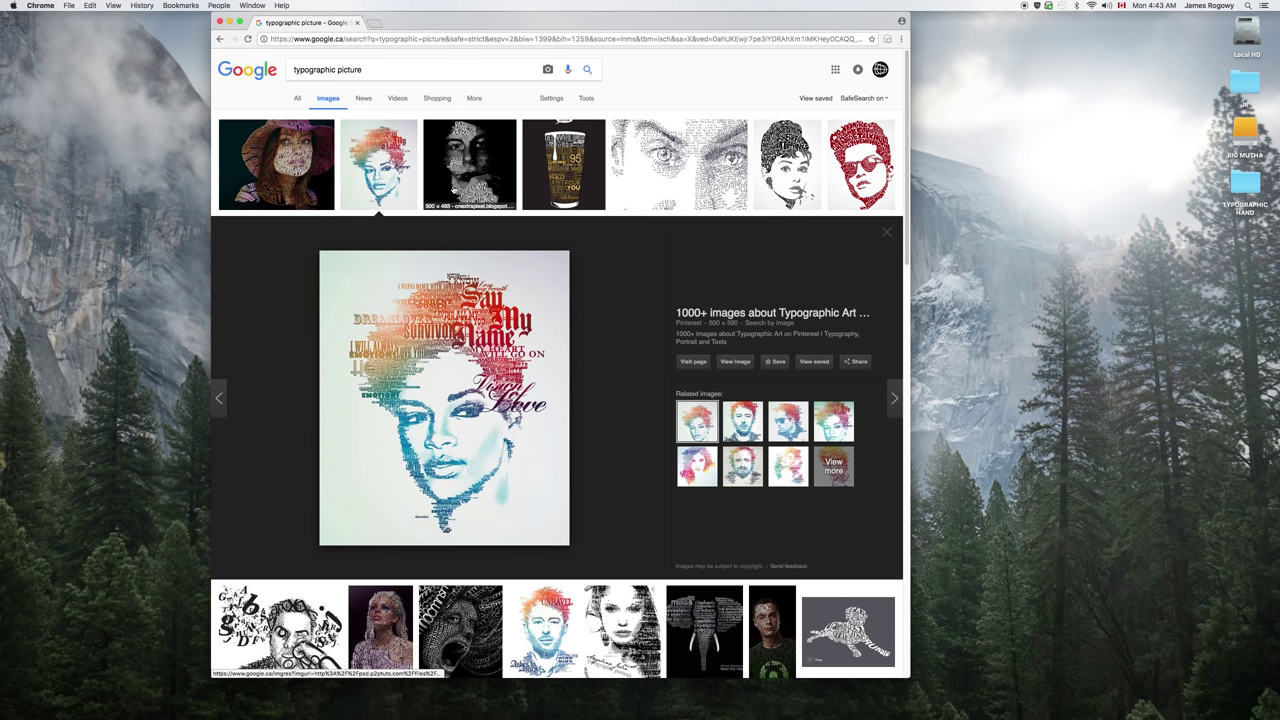
left_click(486, 177)
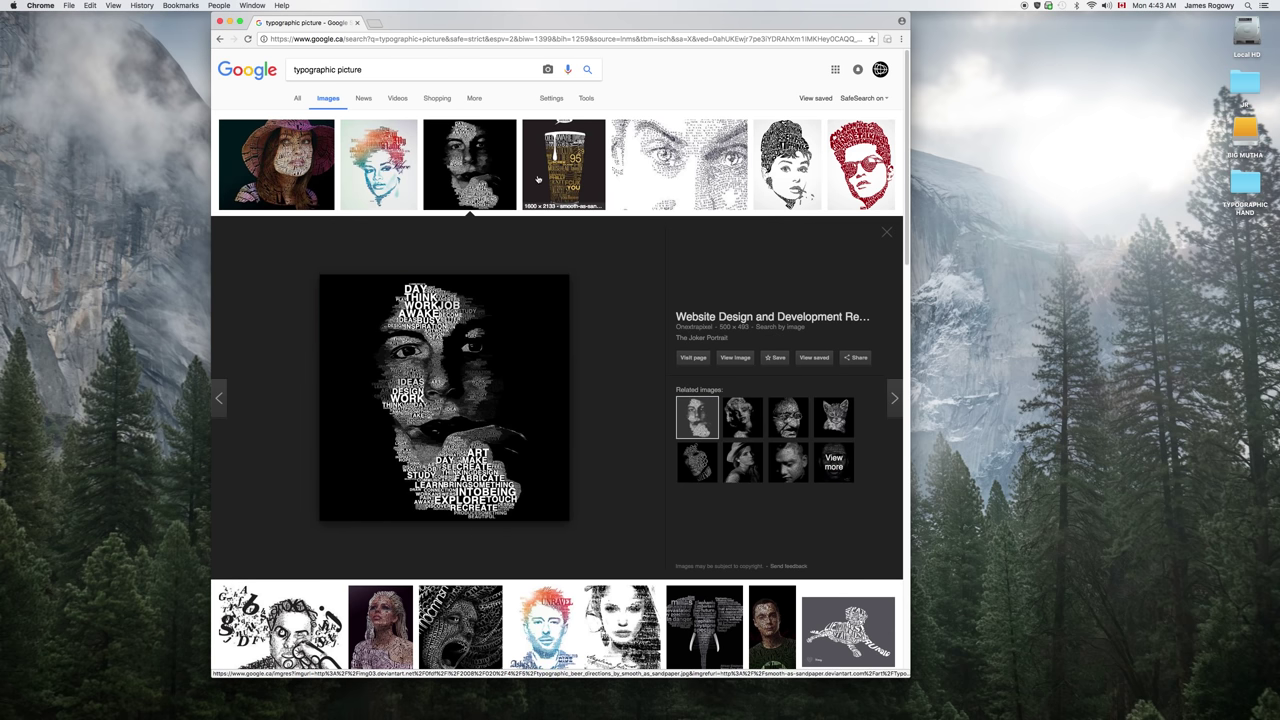
left_click(558, 171)
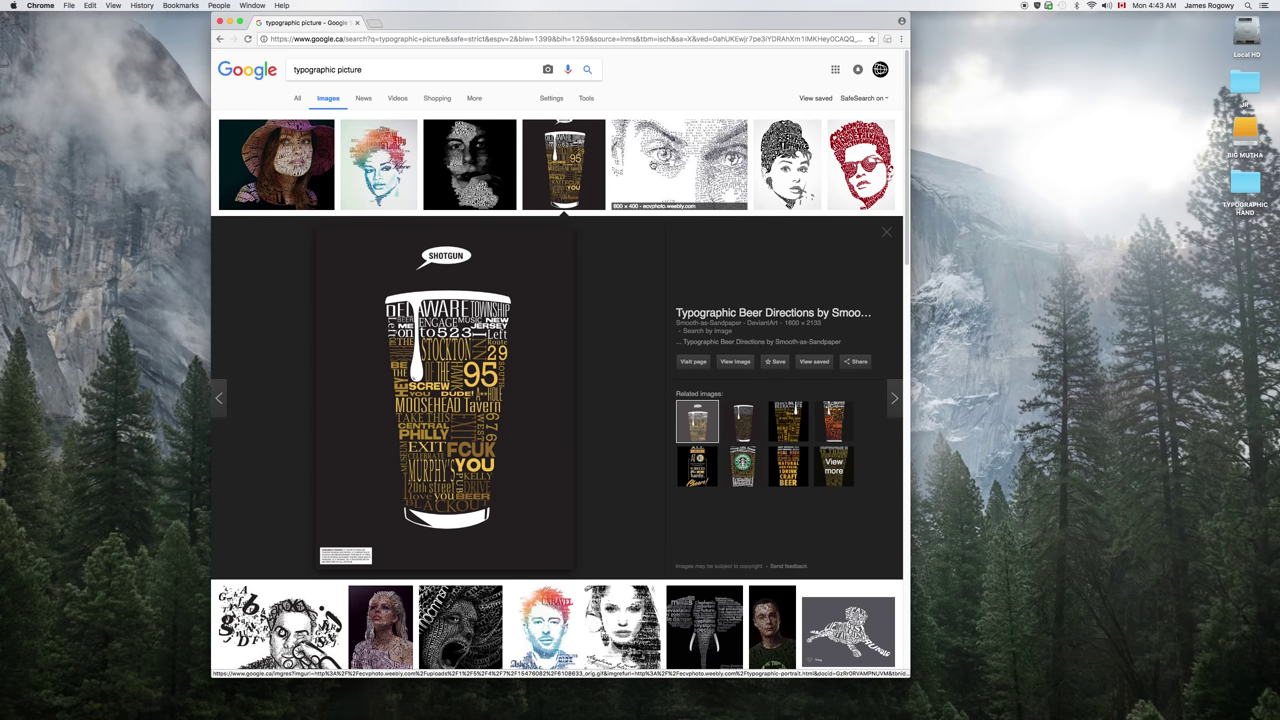
left_click(787, 168)
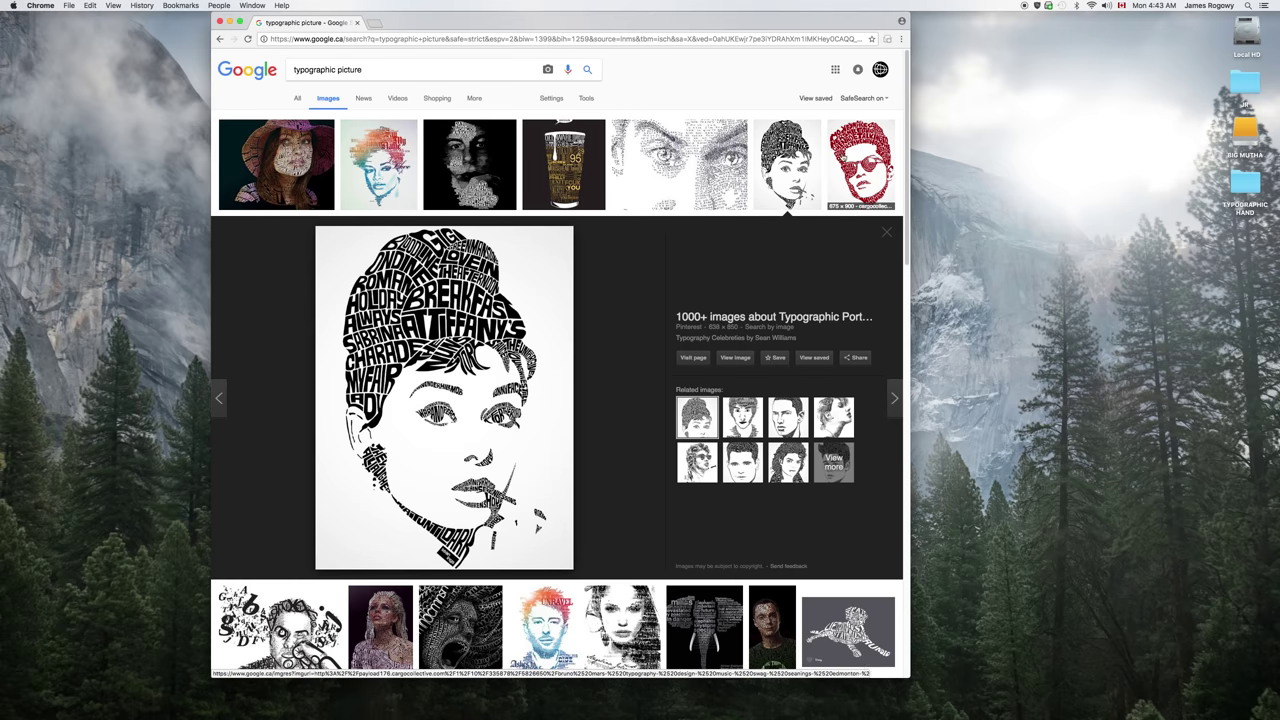
left_click(862, 157)
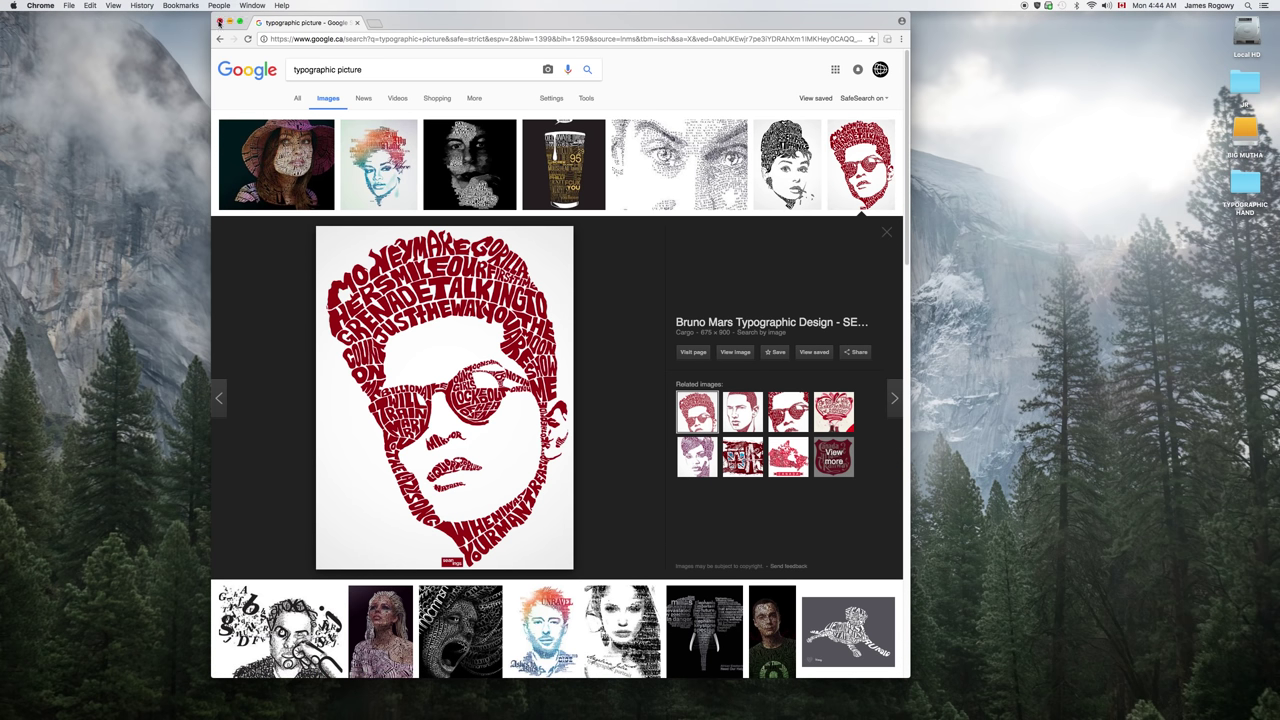
left_click(220, 21)
Open the TYPOGRAPHIC HAND folder and Quick Look the stop-hand.jpeg photo
left_click(443, 177)
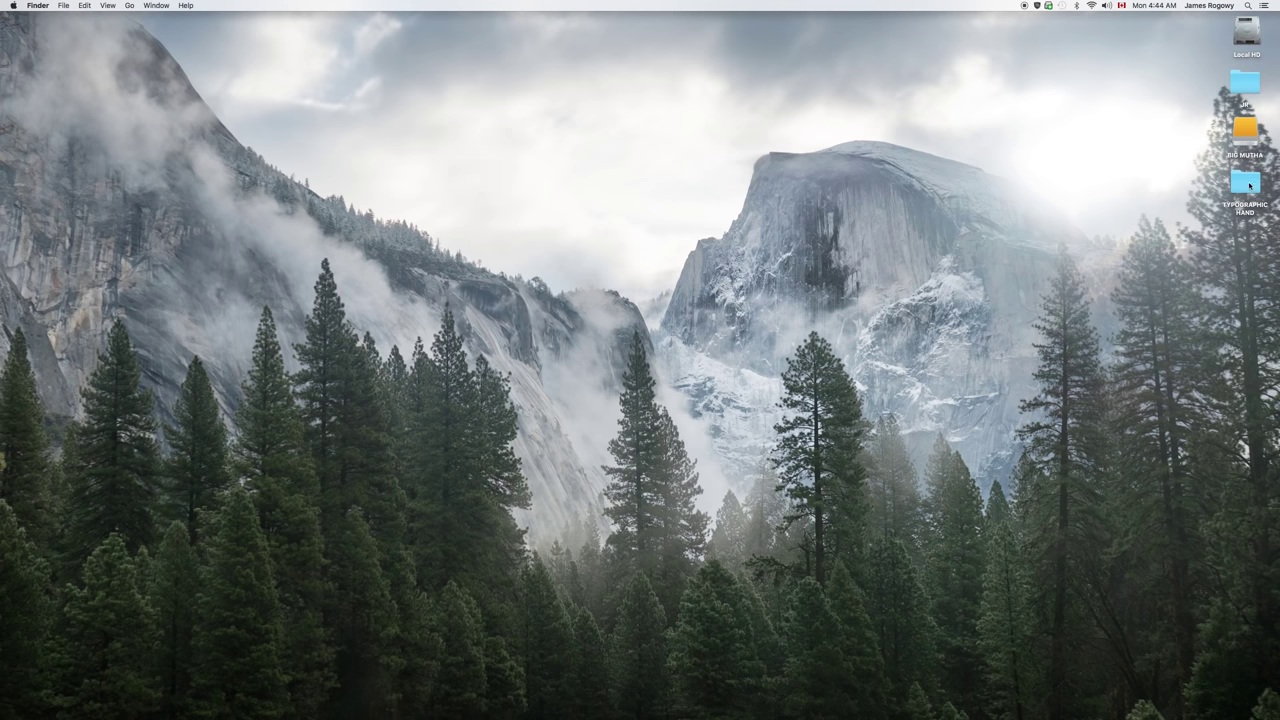
double_click(1246, 183)
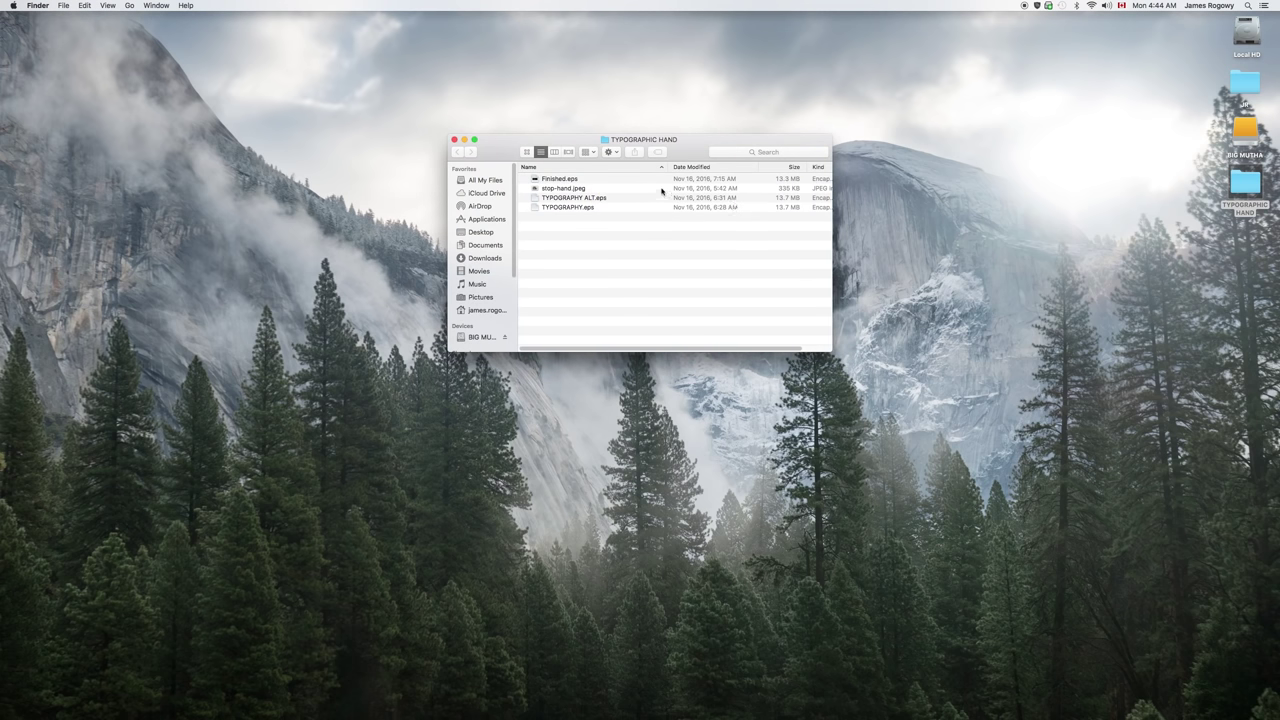
left_click_drag(576, 140, 461, 128)
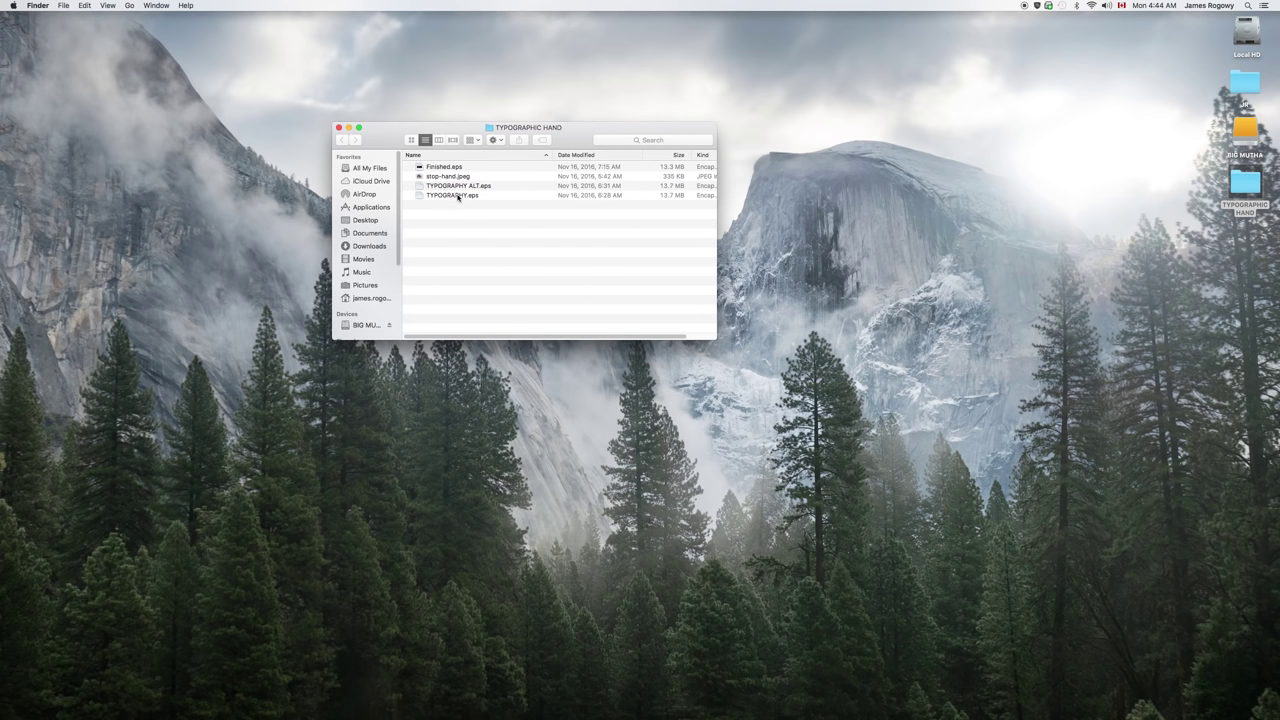
left_click(450, 177)
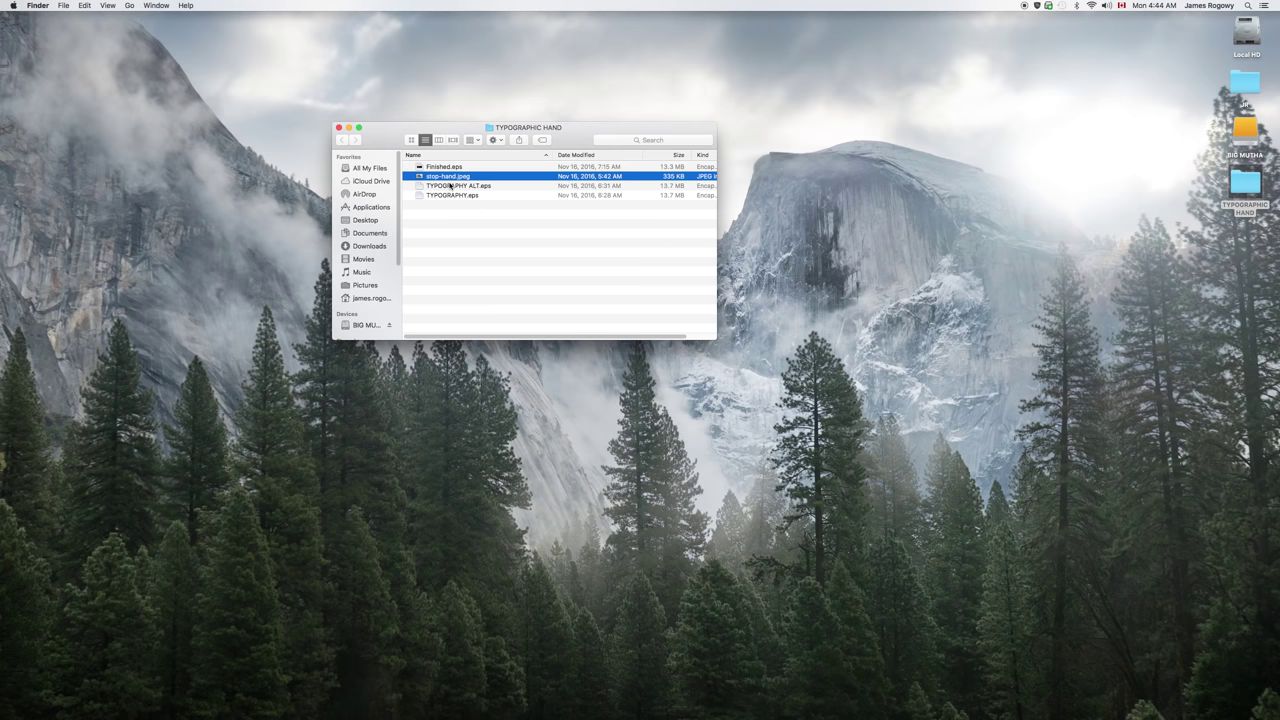
key("space")
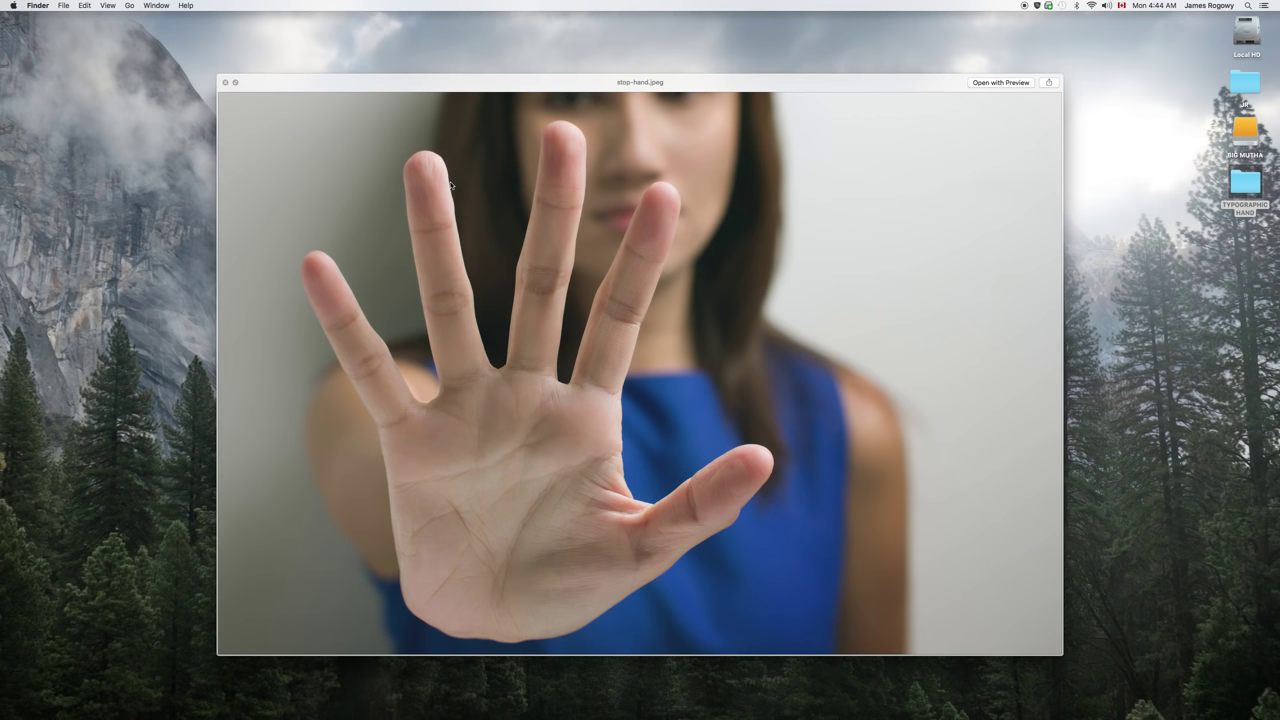
key("space")
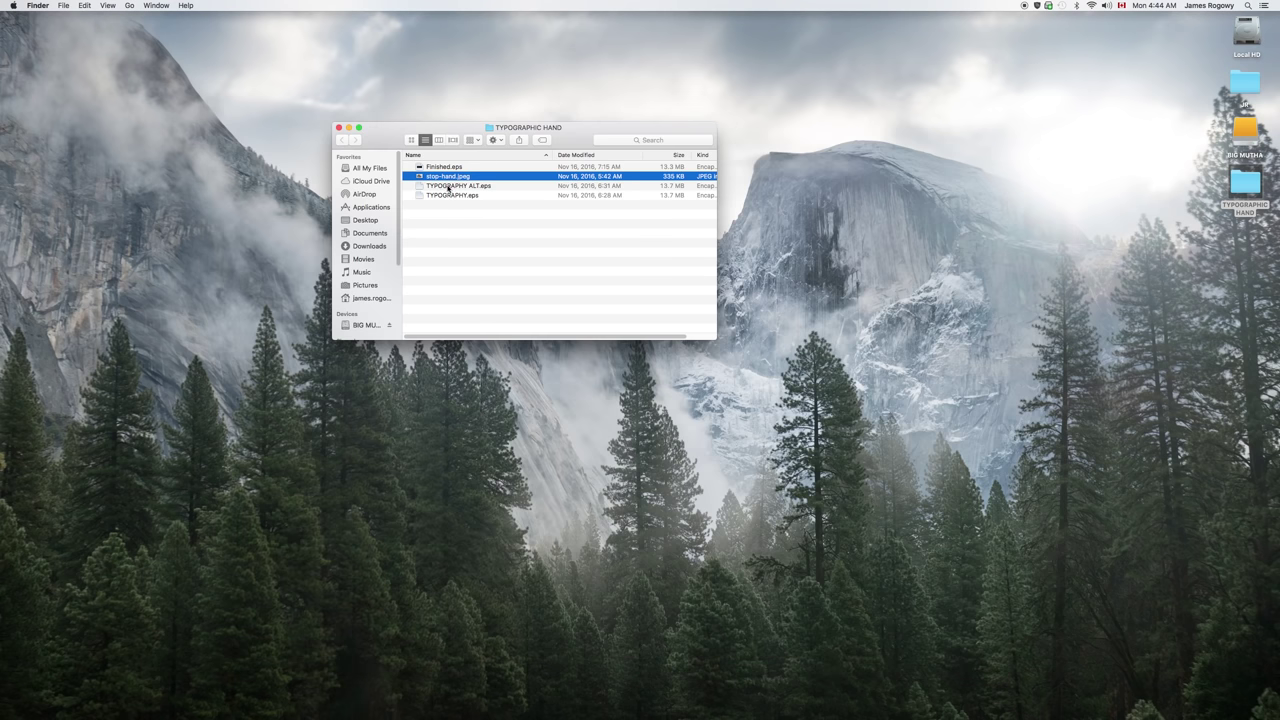
Glance at TYPOGRAPHY ALT.eps in Preview, then close it and reselect the file
left_click(449, 186)
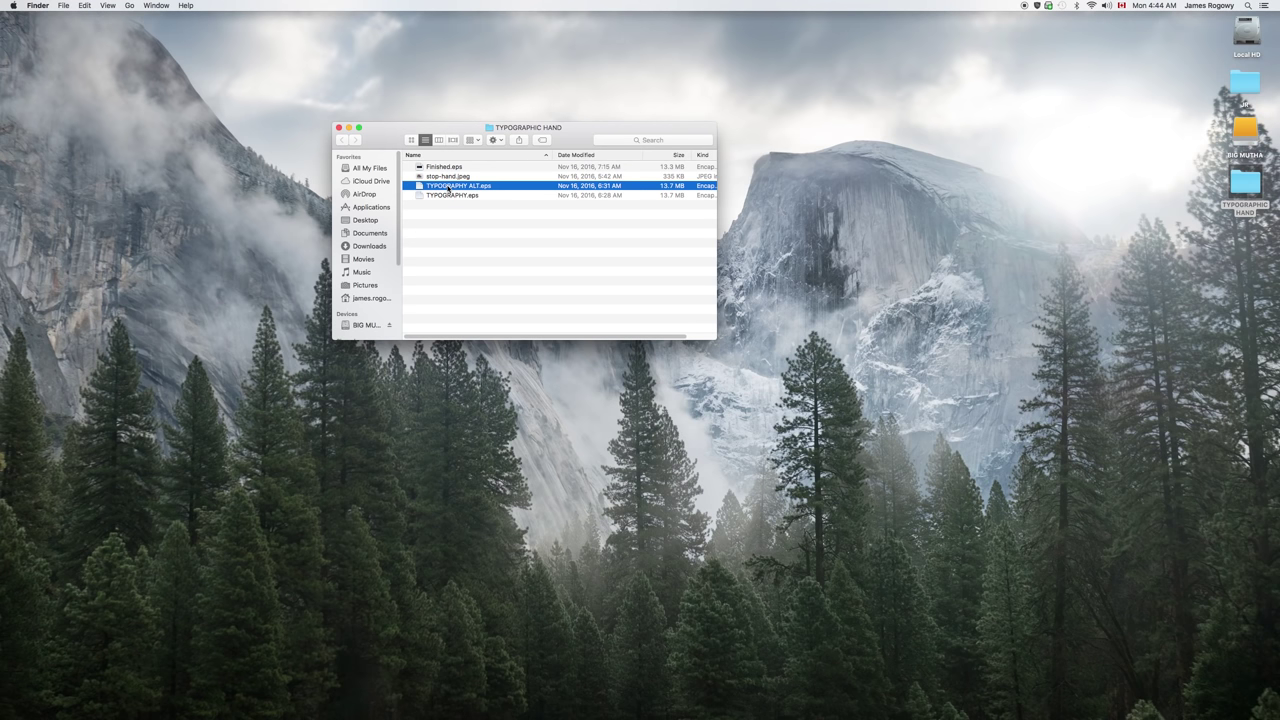
double_click(449, 186)
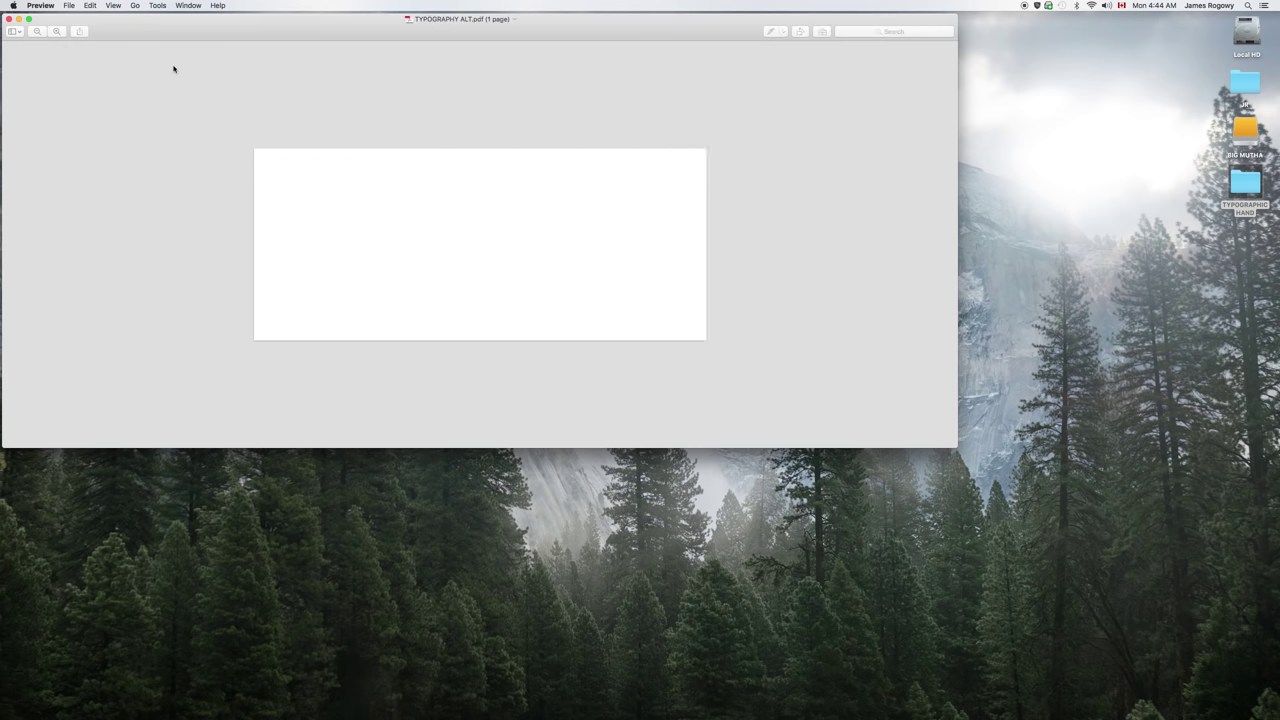
left_click(9, 19)
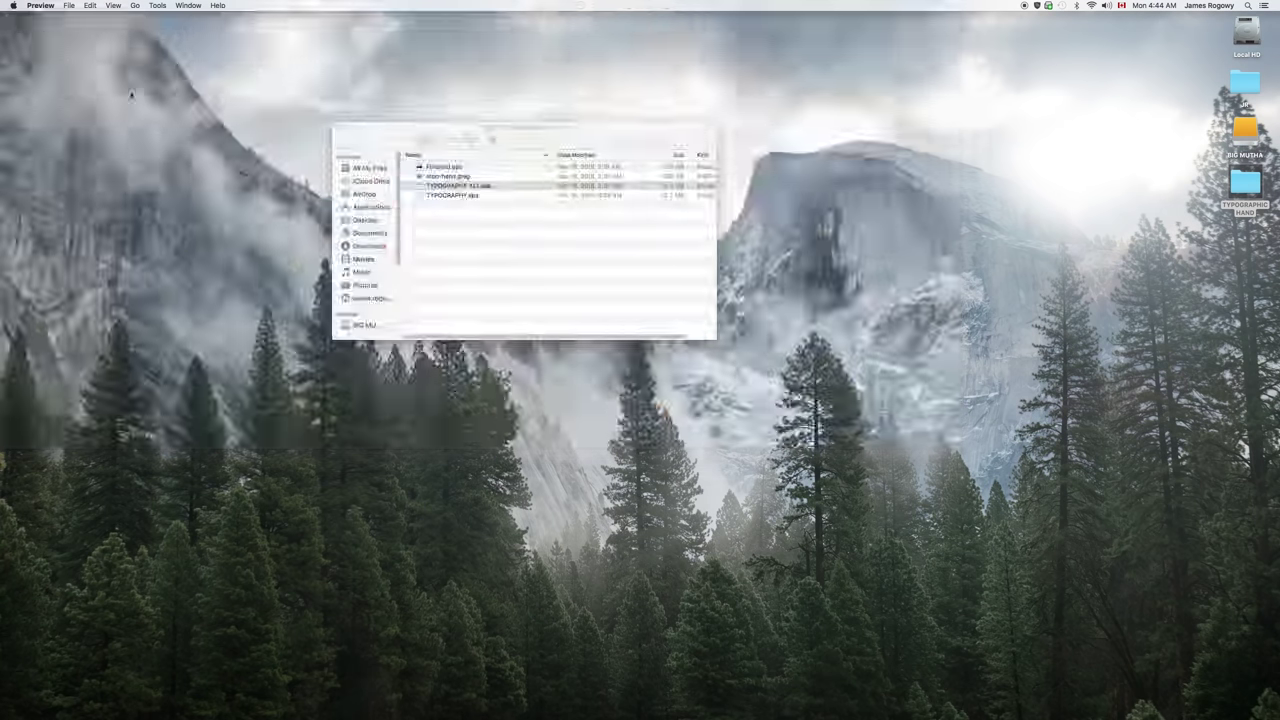
left_click(446, 187)
left_click(445, 187)
Open TYPOGRAPHY ALT.eps with Adobe Illustrator CC 2015.3 via Open With
right_click(440, 190)
key("Escape")
left_click(422, 190)
right_click(432, 190)
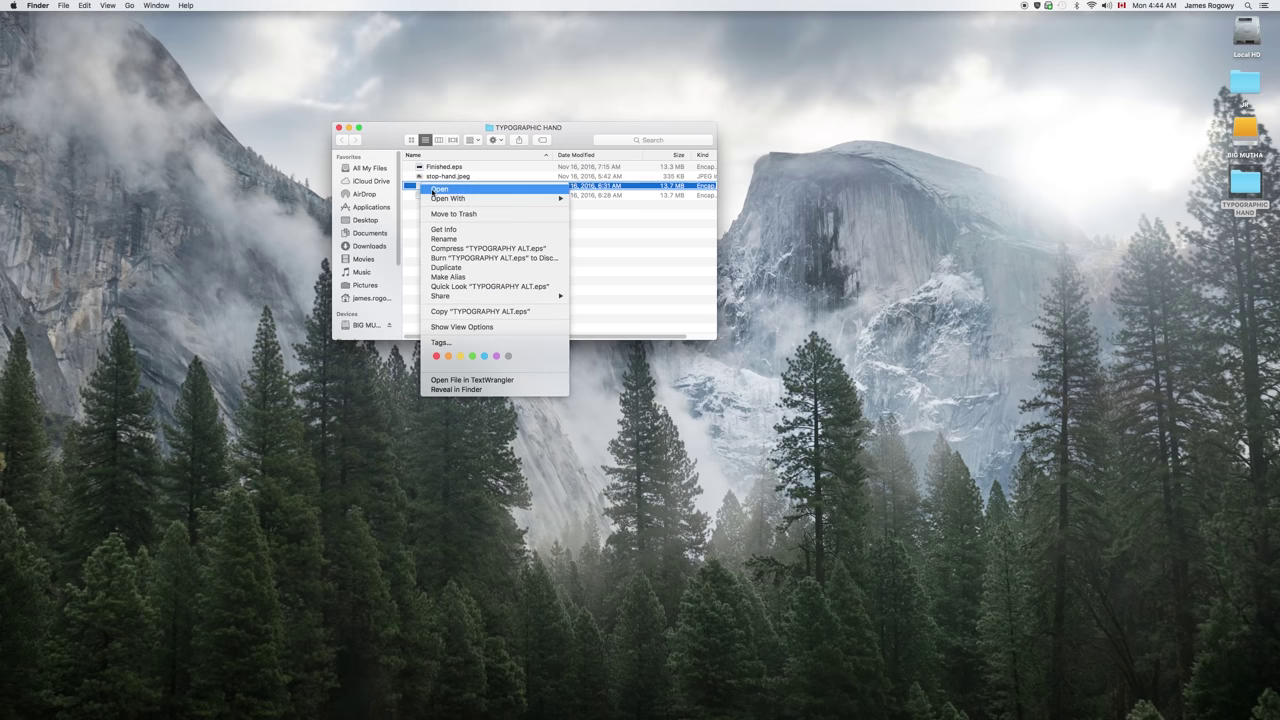
mouse_move(482, 198)
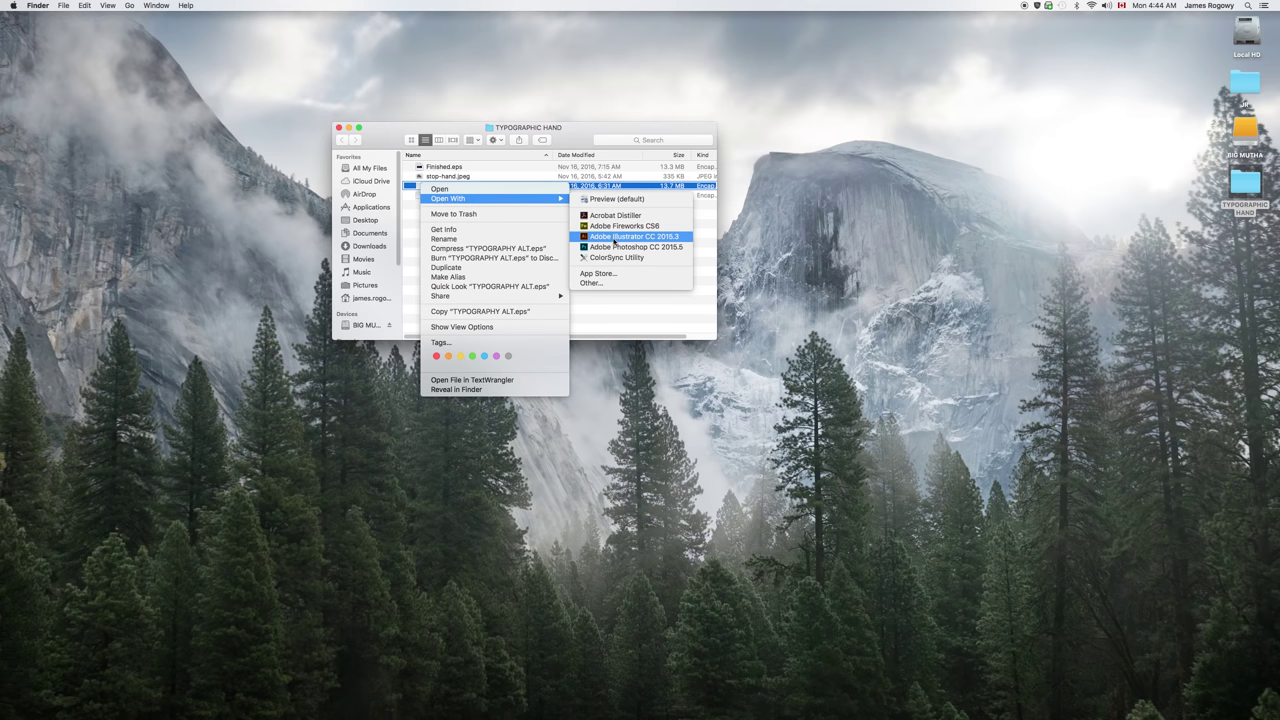
left_click(613, 237)
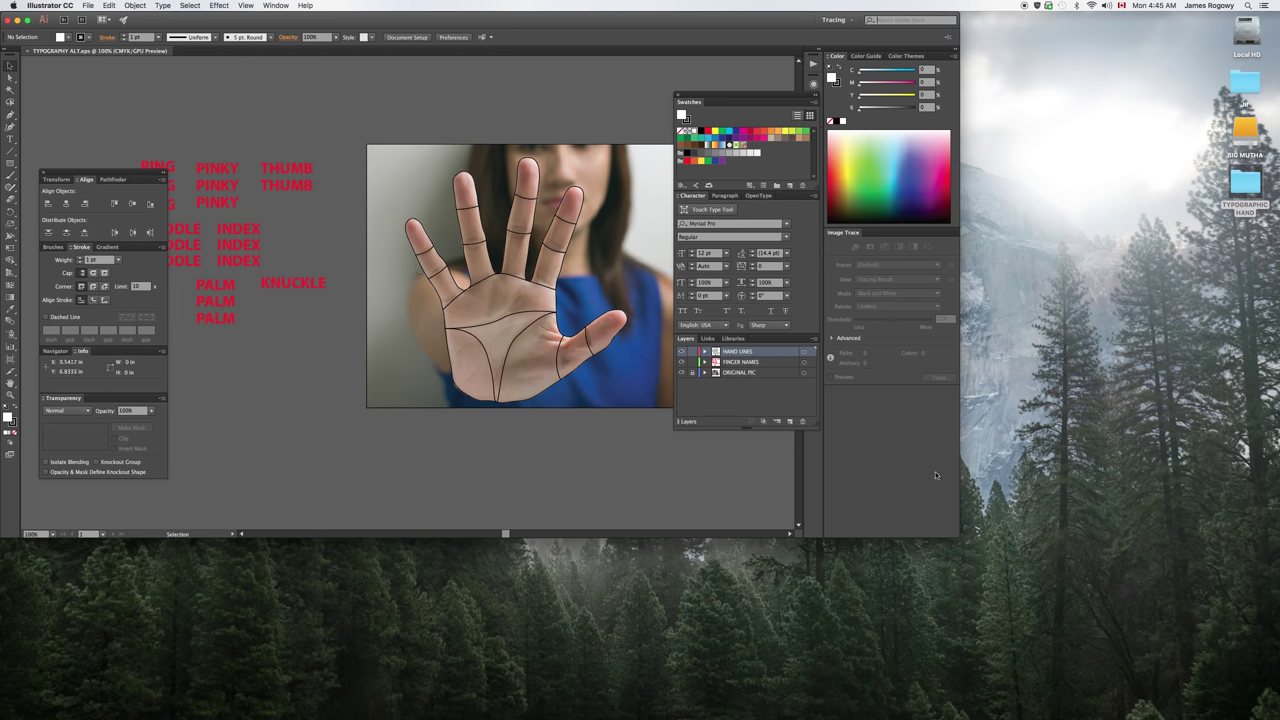
left_click_drag(958, 533, 1255, 717)
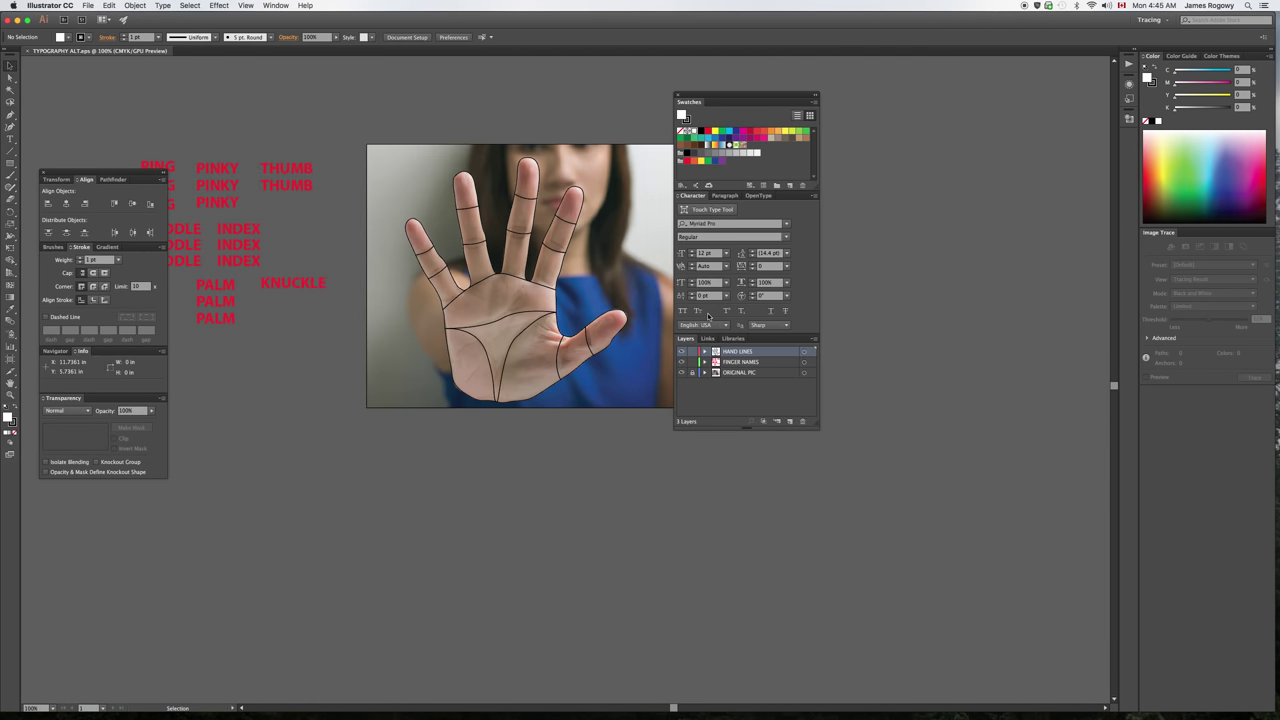
left_click_drag(718, 95, 985, 128)
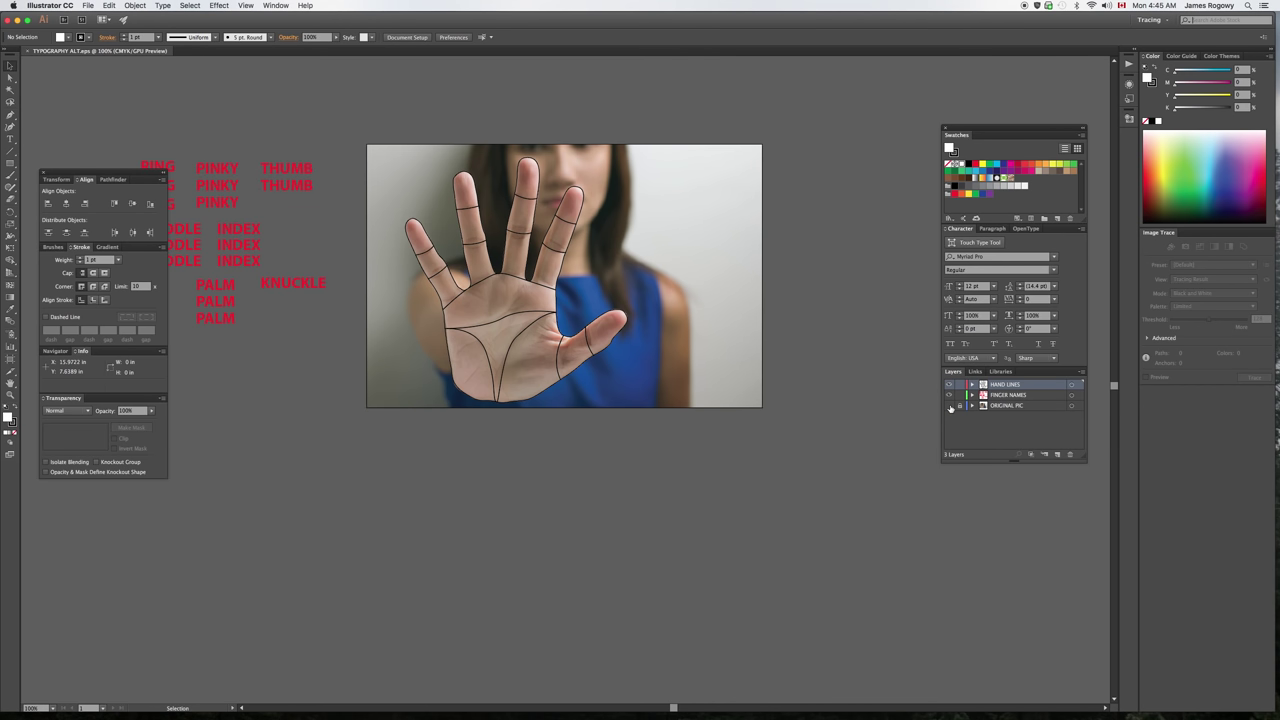
left_click(950, 406)
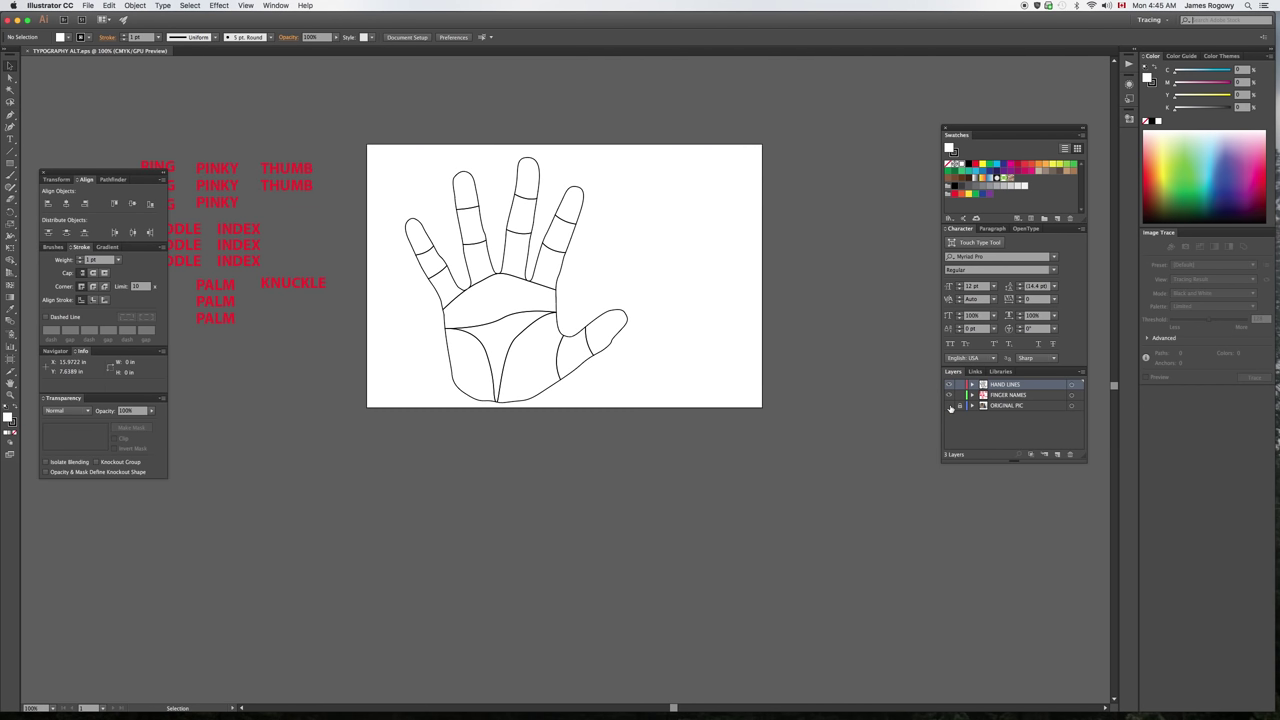
left_click(600, 323)
left_click(562, 340)
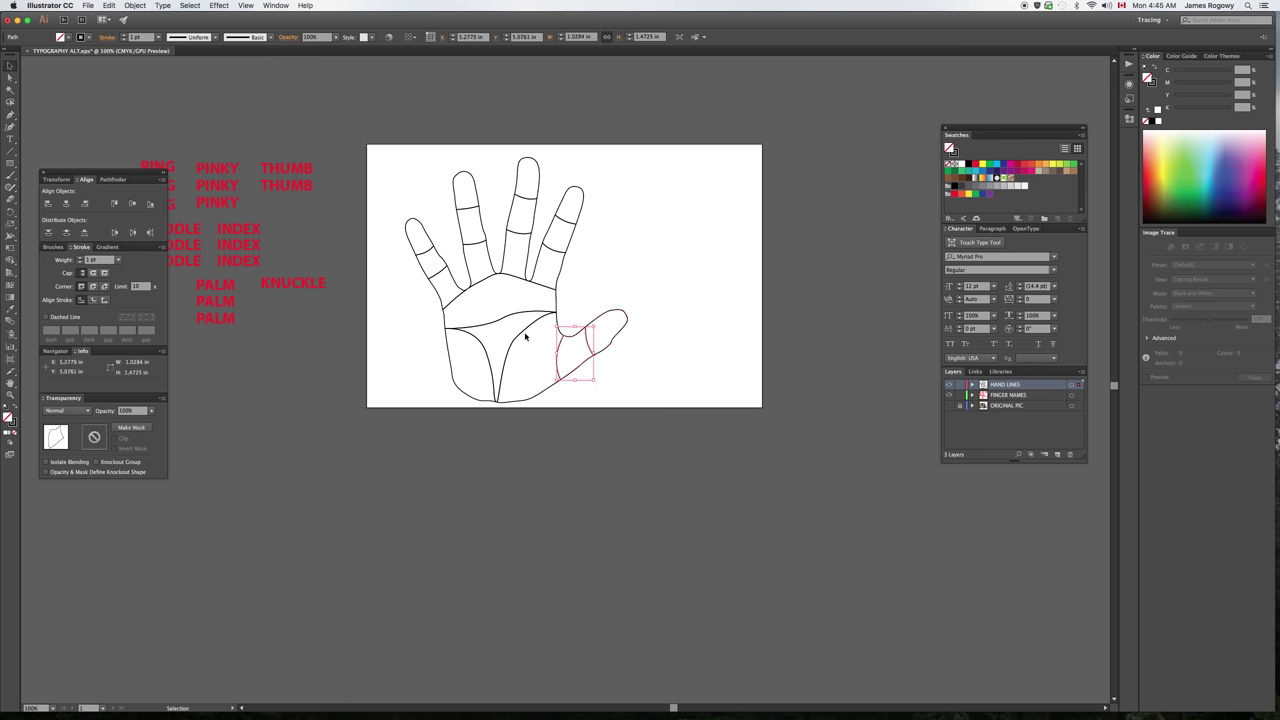
left_click(523, 334)
left_click(524, 337)
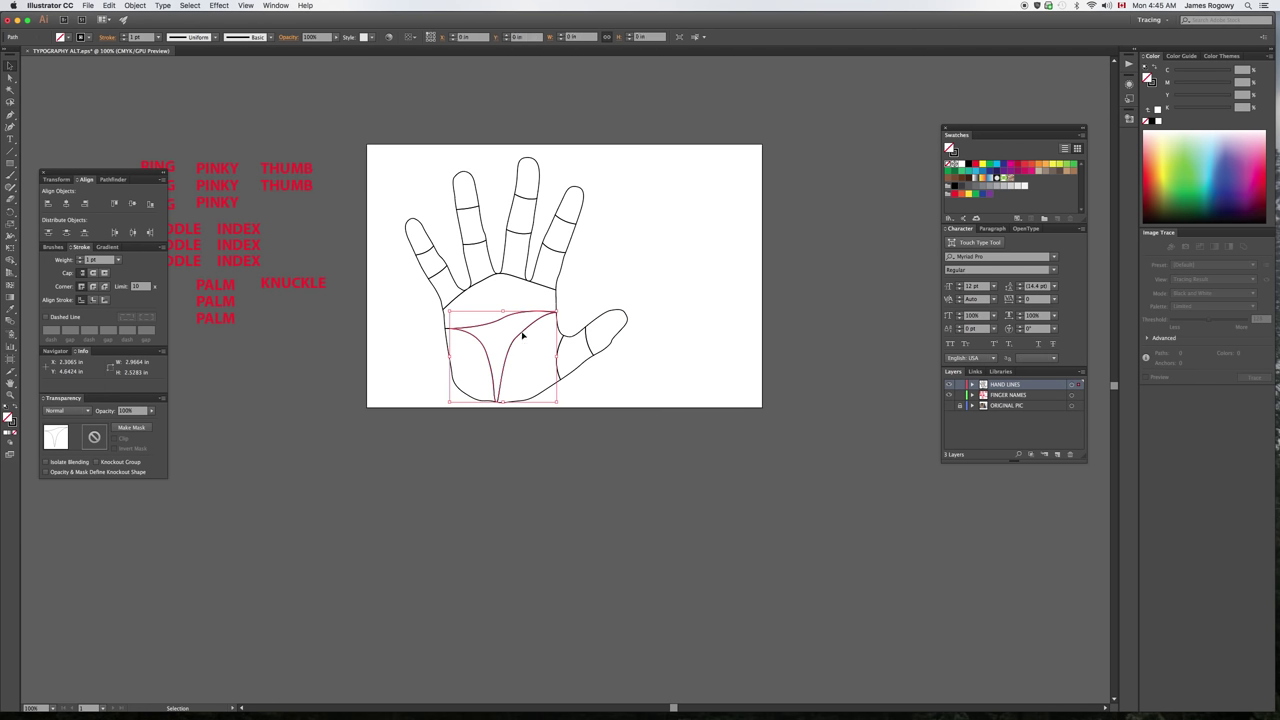
left_click(446, 353)
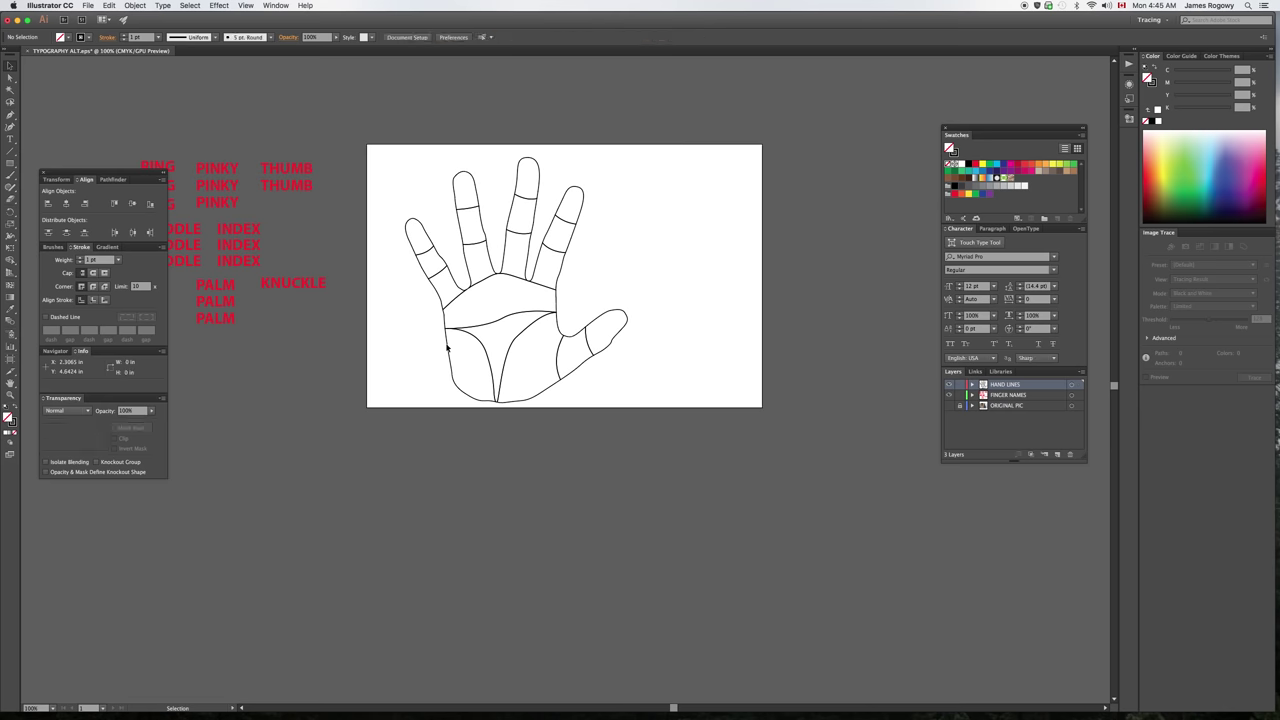
left_click(458, 290)
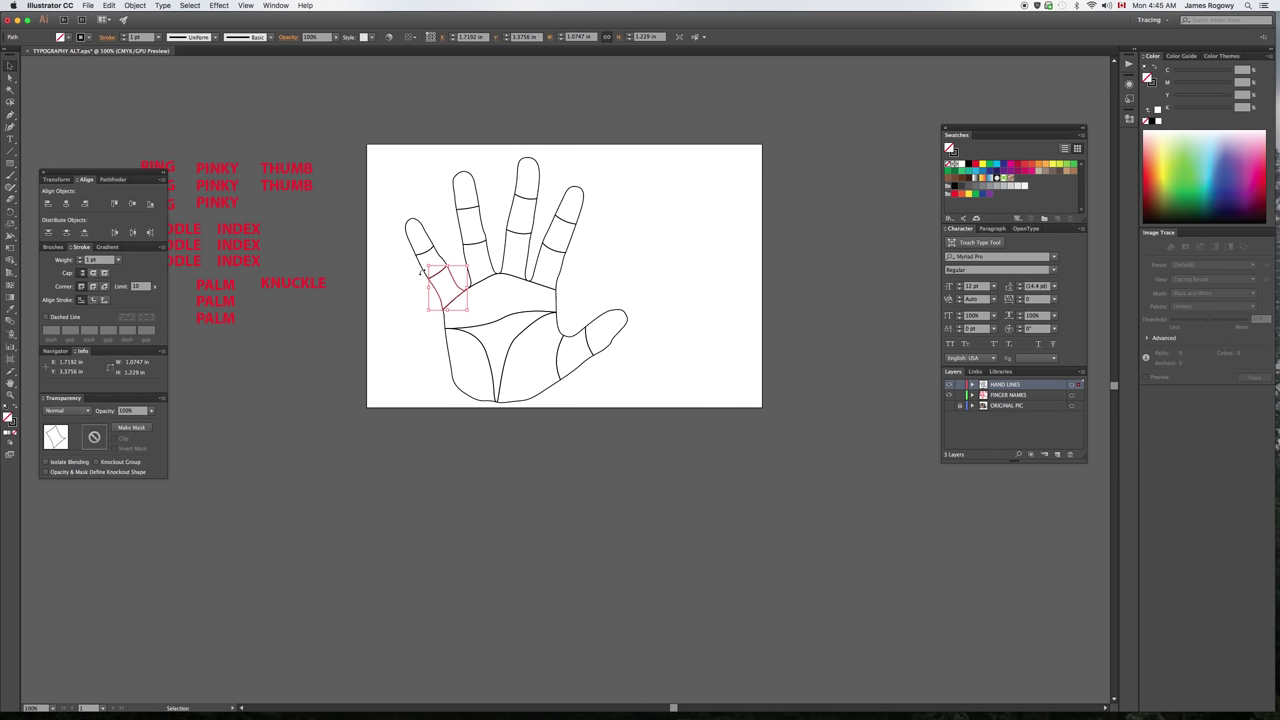
left_click(426, 262)
left_click(407, 231)
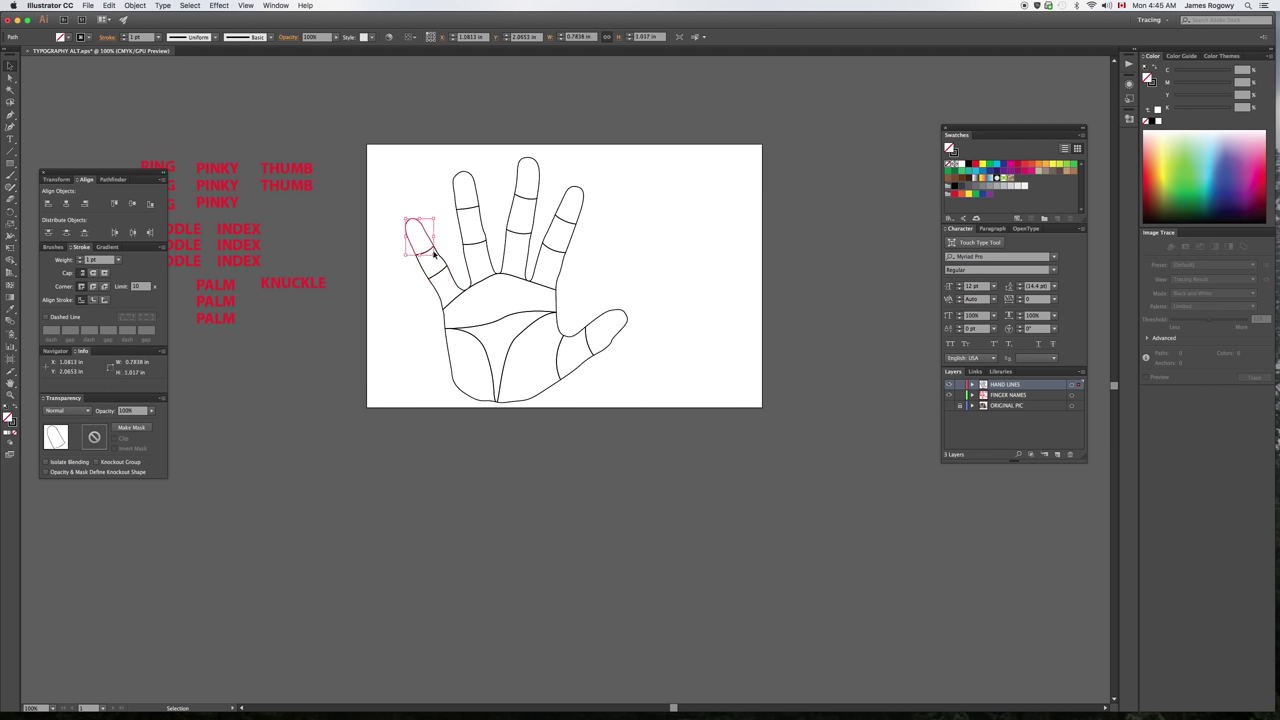
left_click(474, 188)
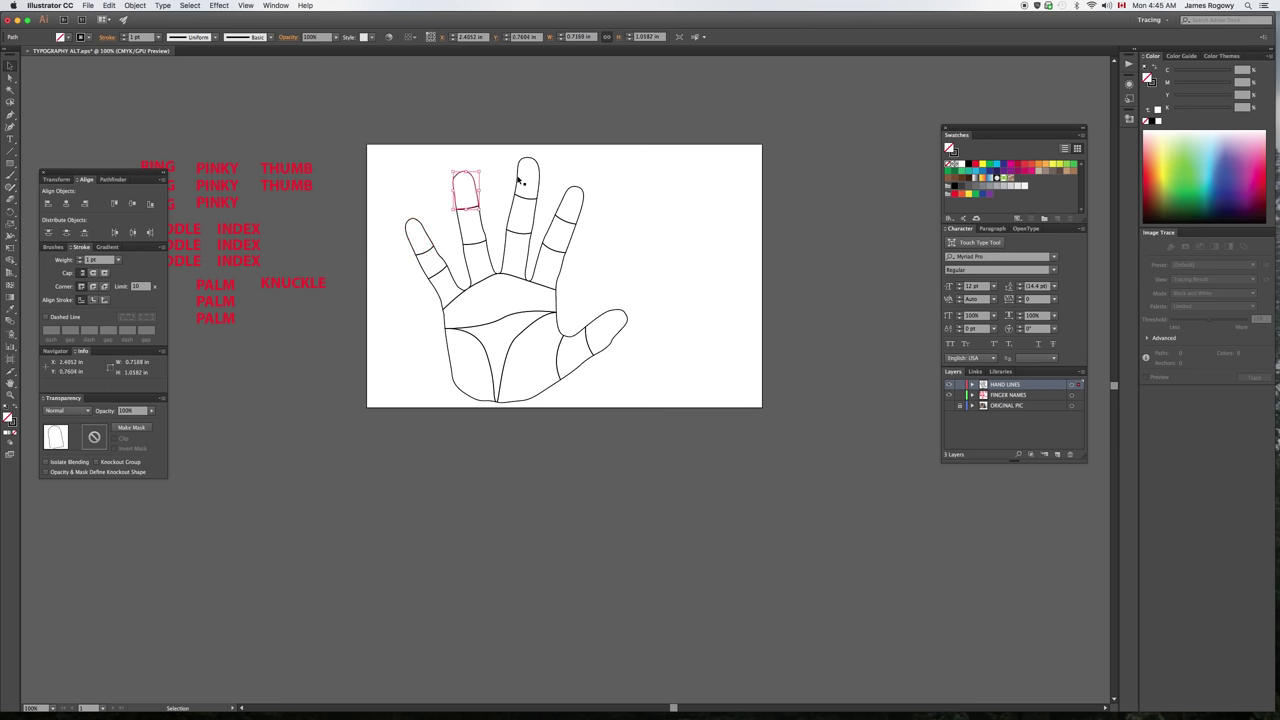
left_click(522, 178)
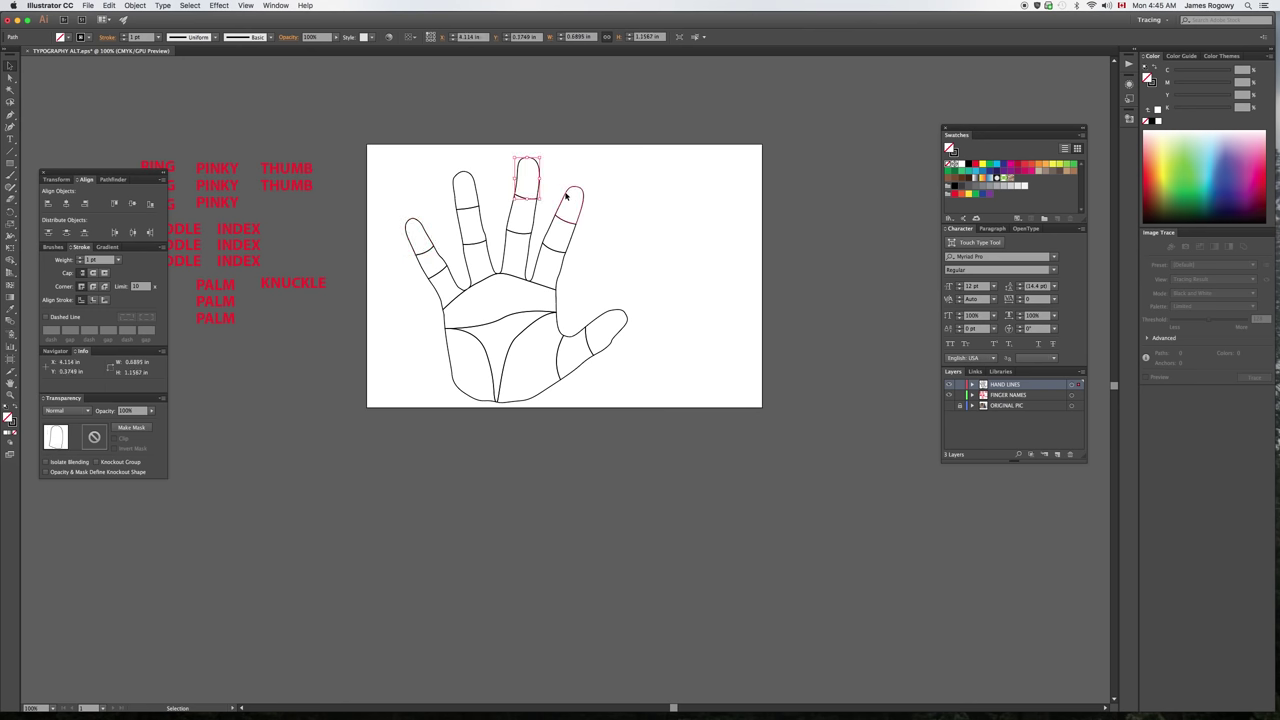
left_click(566, 195)
left_click(599, 213)
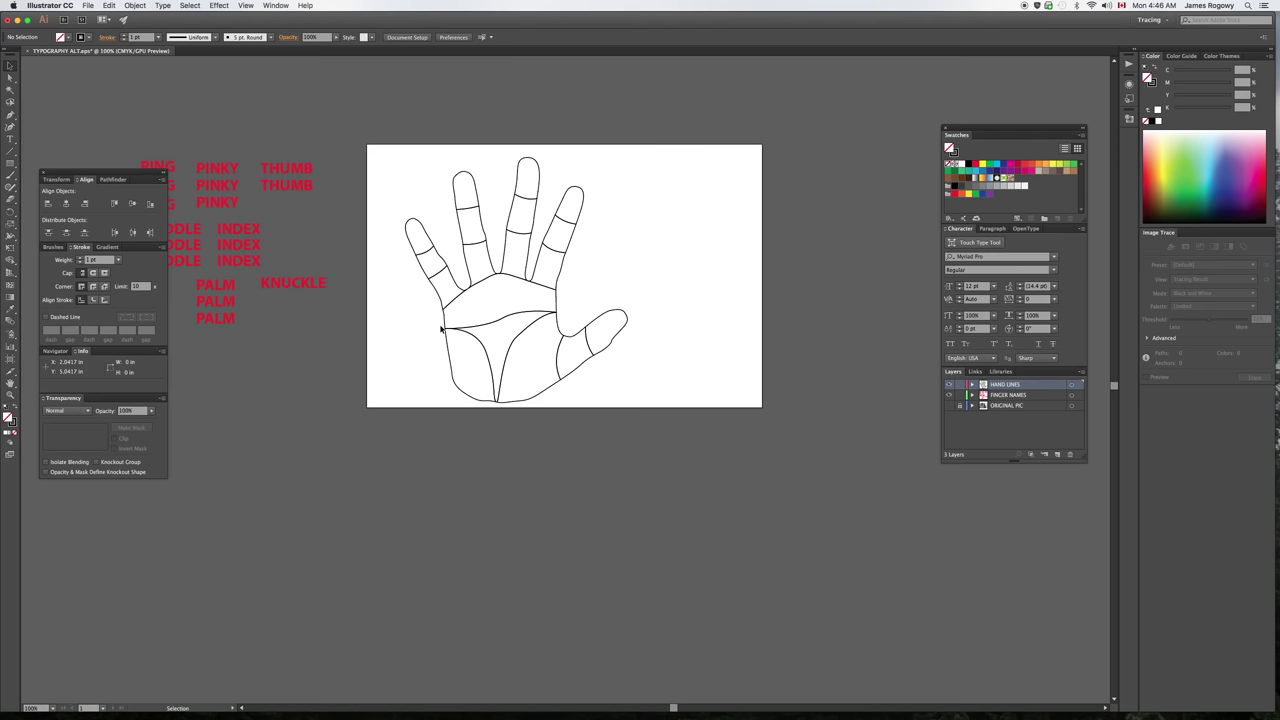
left_click(949, 405)
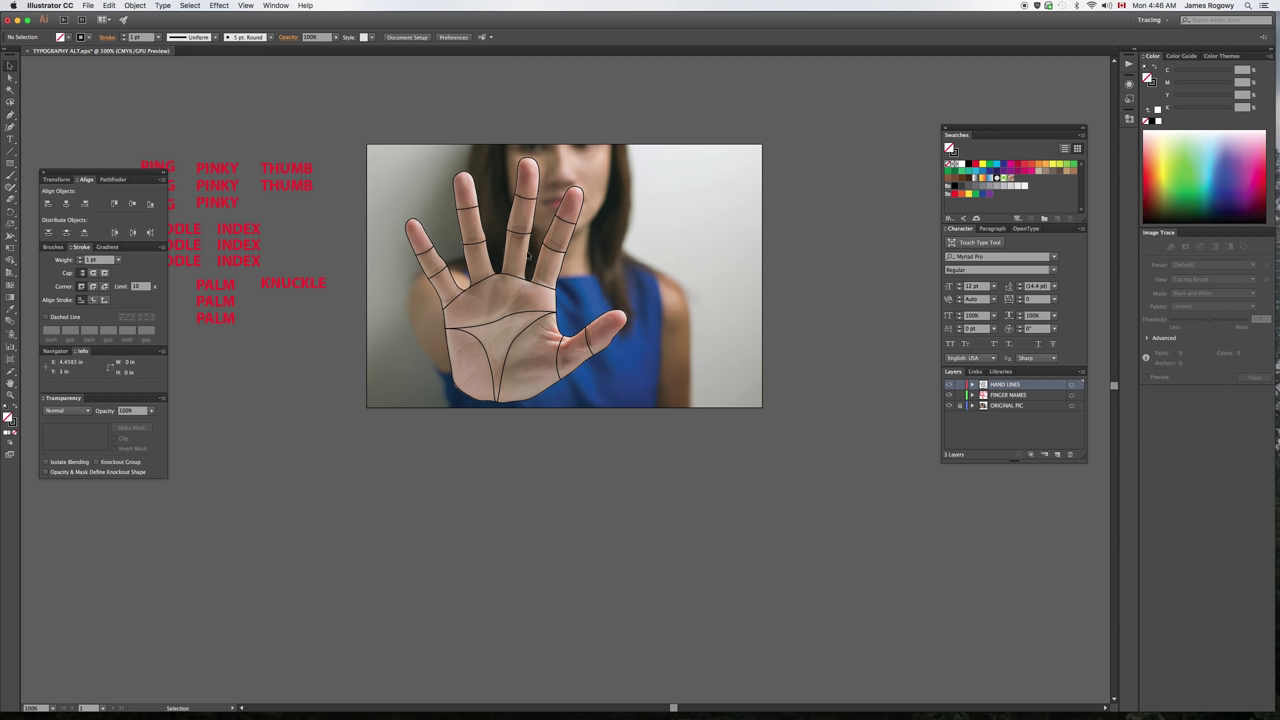
Select the whole group of traced hand lines after checking individual middle-finger paths
left_click(529, 256)
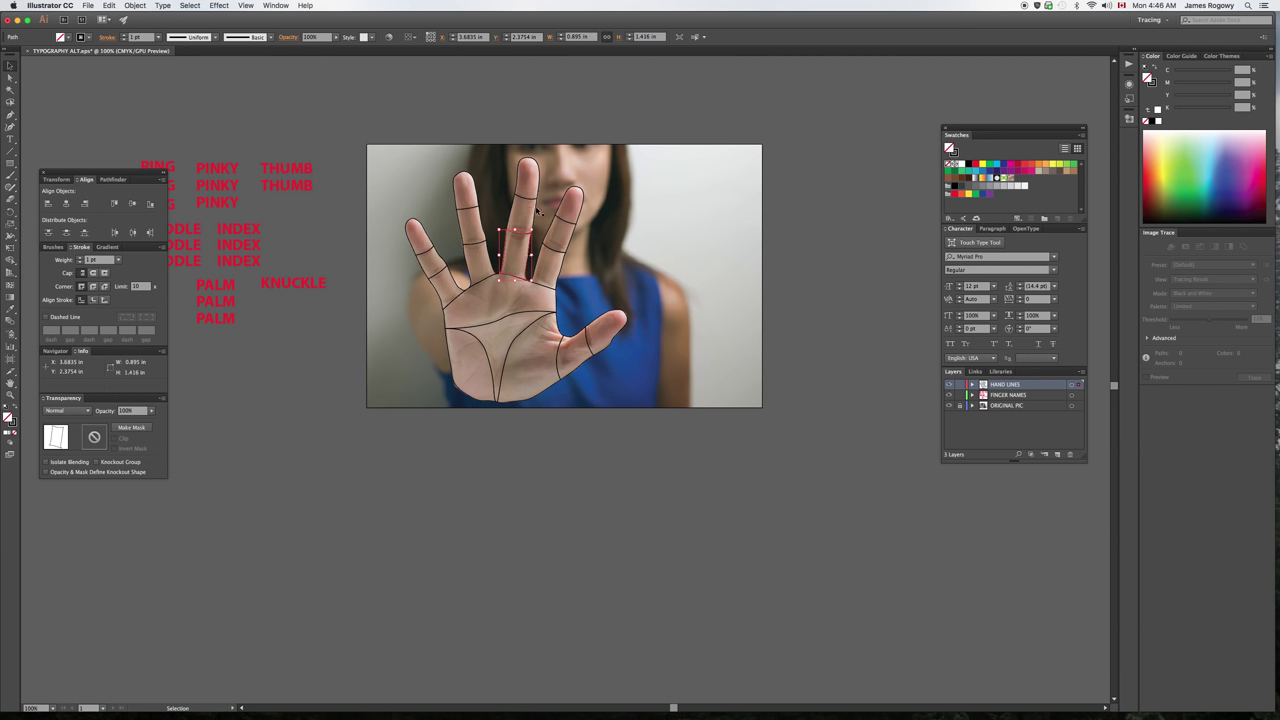
left_click(536, 212)
left_click(538, 172)
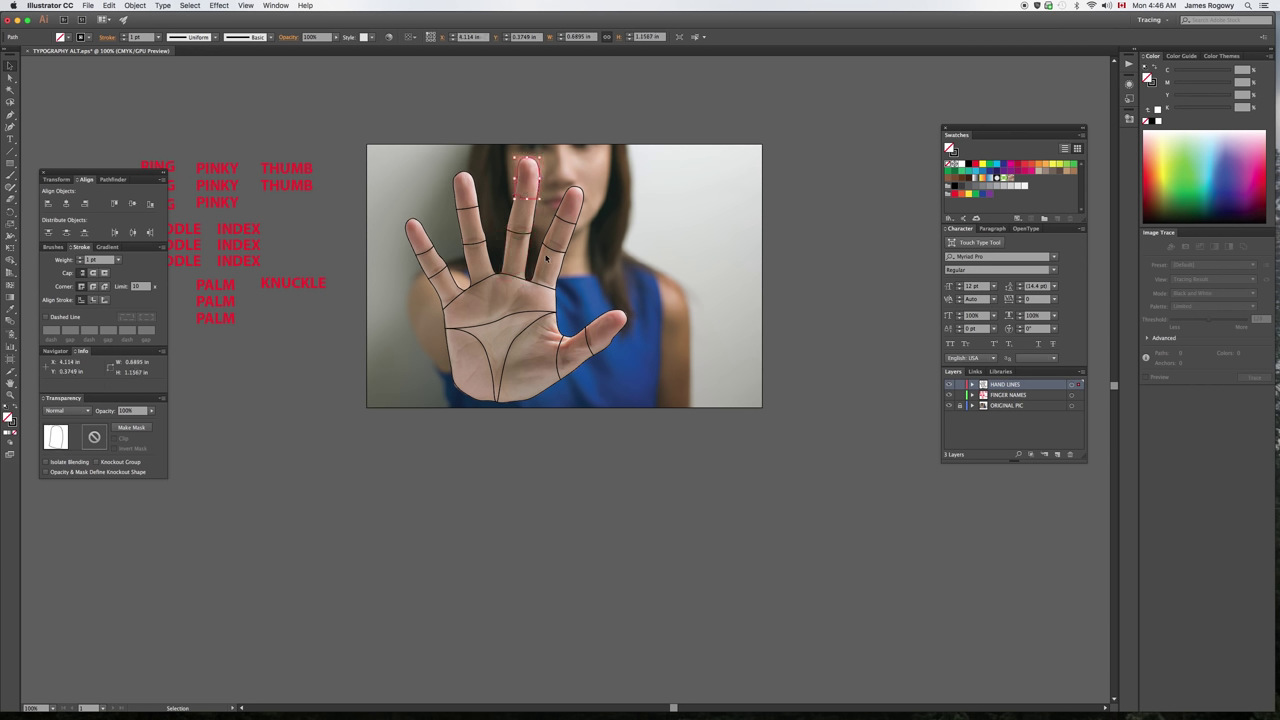
left_click(406, 282)
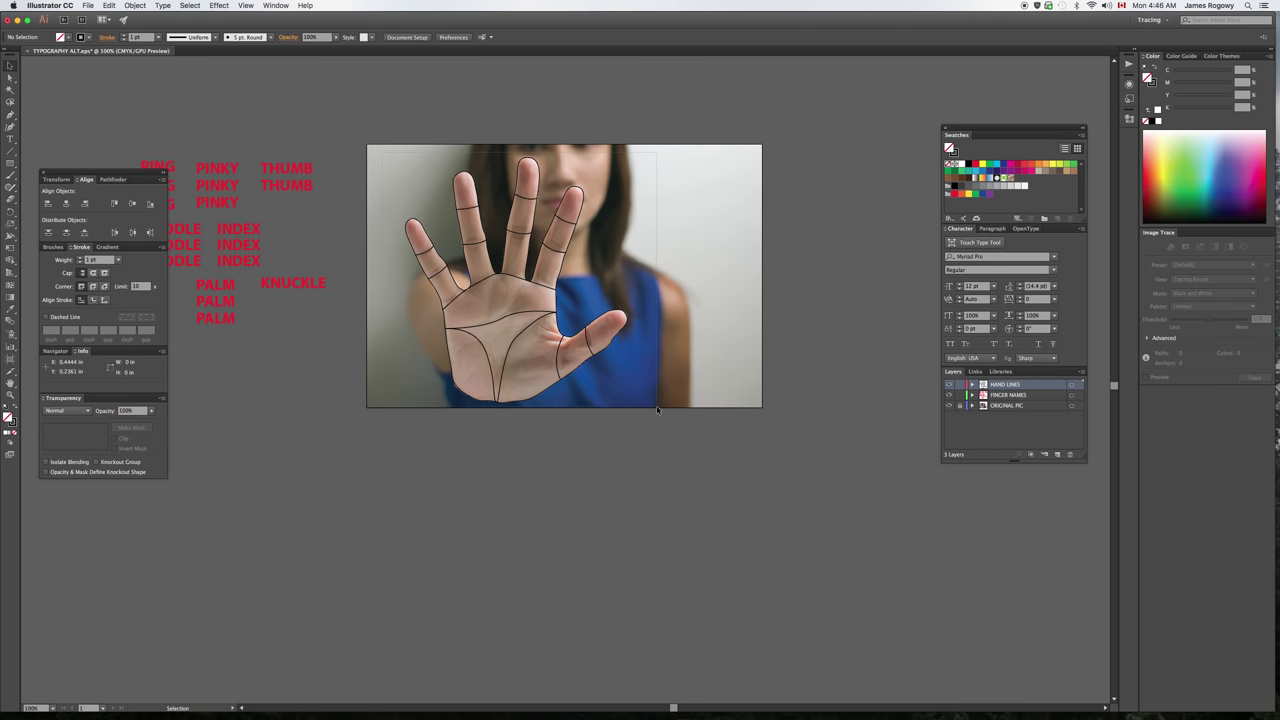
left_click(507, 270)
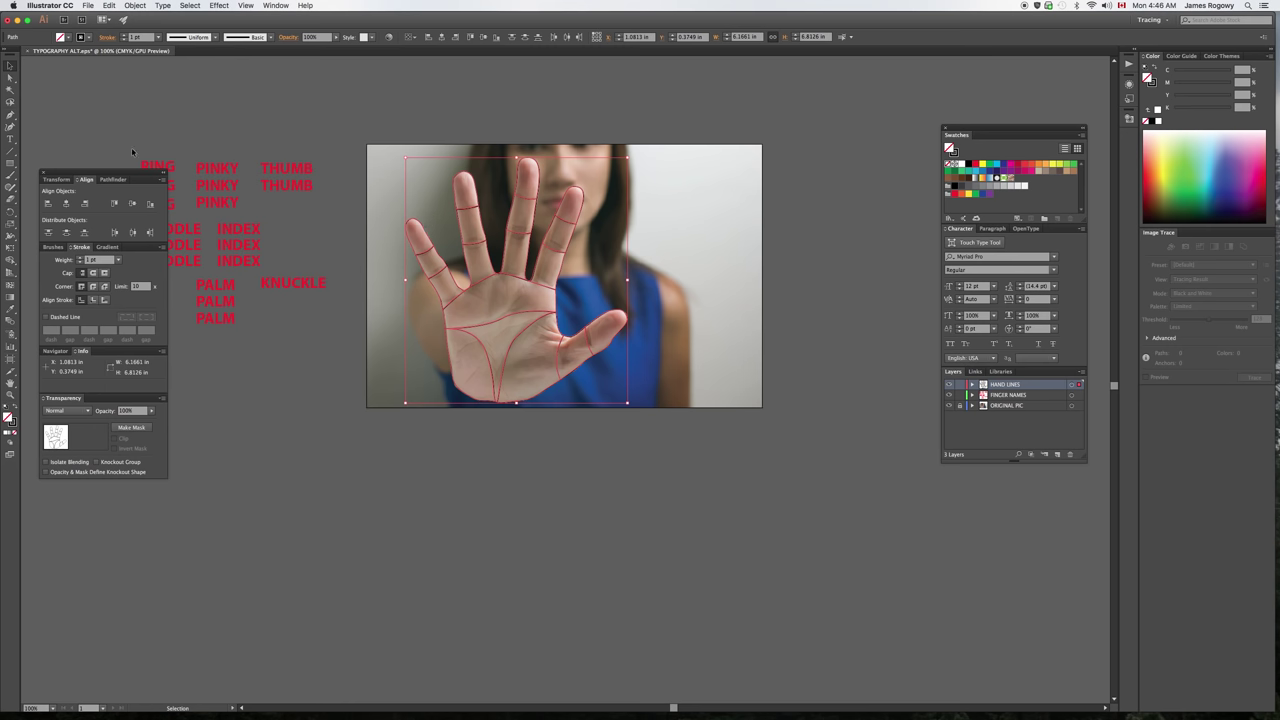
Bring the hand-lines group to the front with Object > Arrange > Bring to Front
left_click_drag(125, 174, 86, 169)
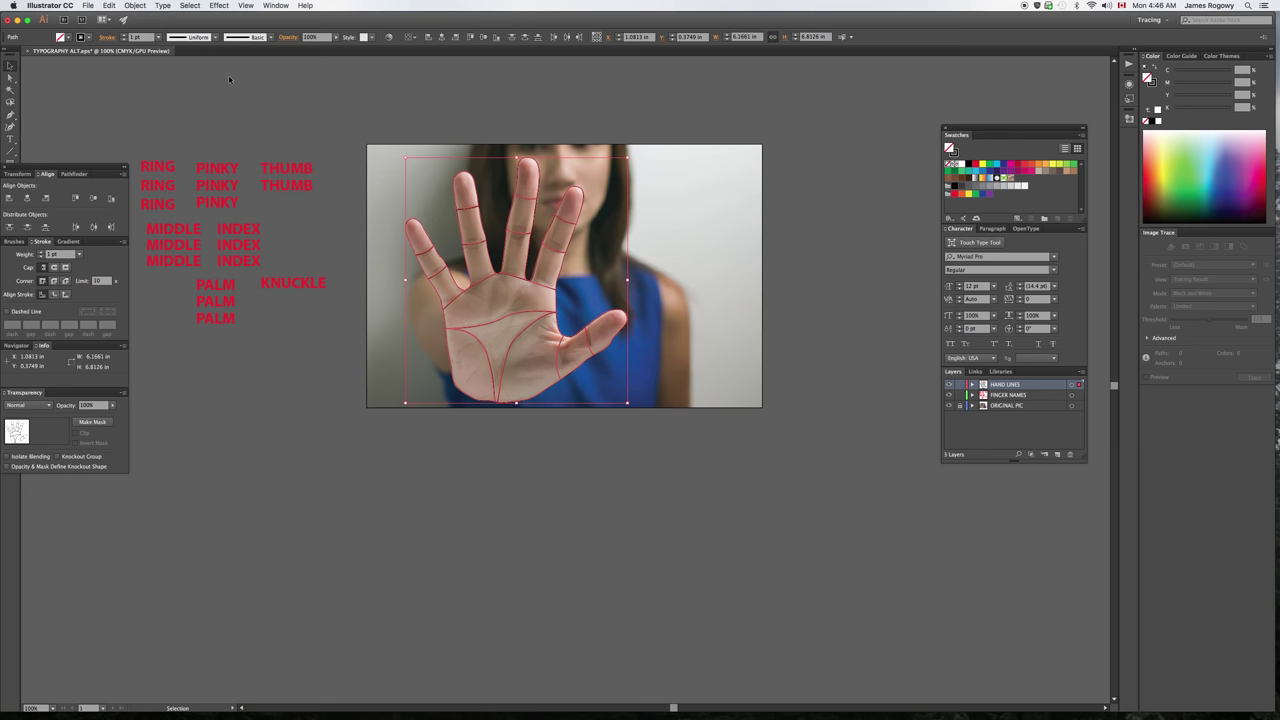
left_click(138, 6)
mouse_move(145, 27)
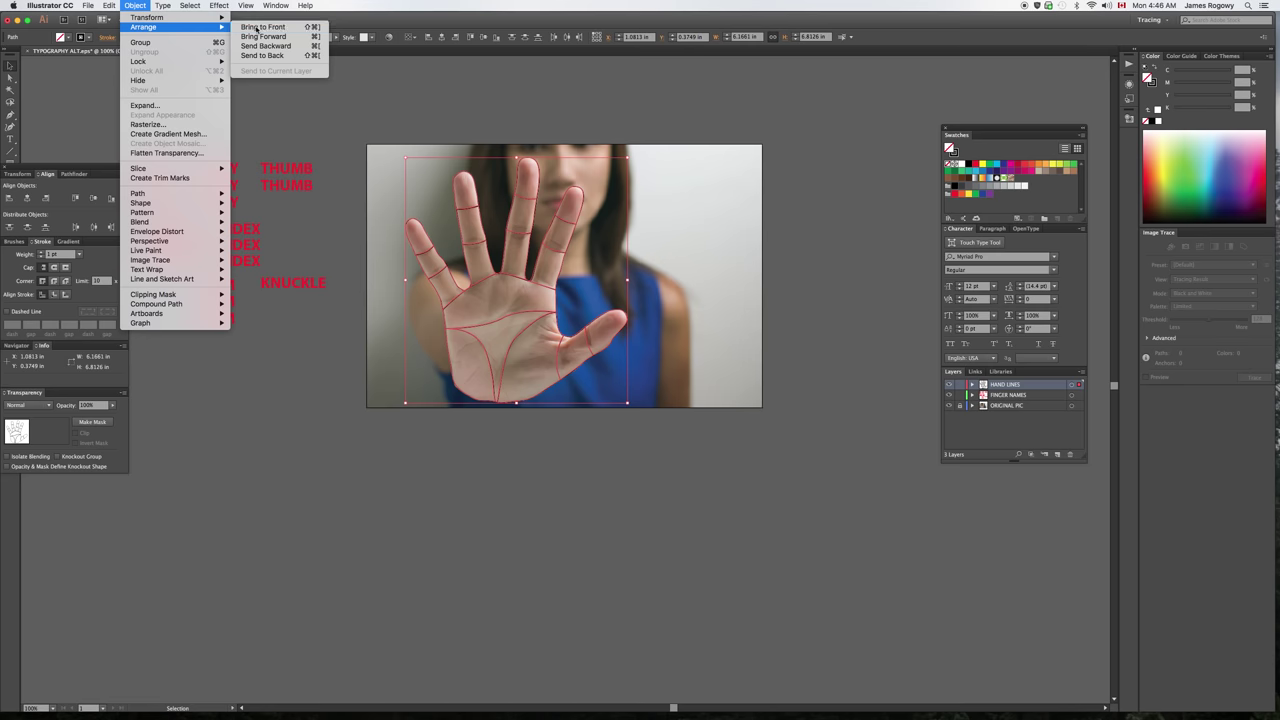
left_click(262, 27)
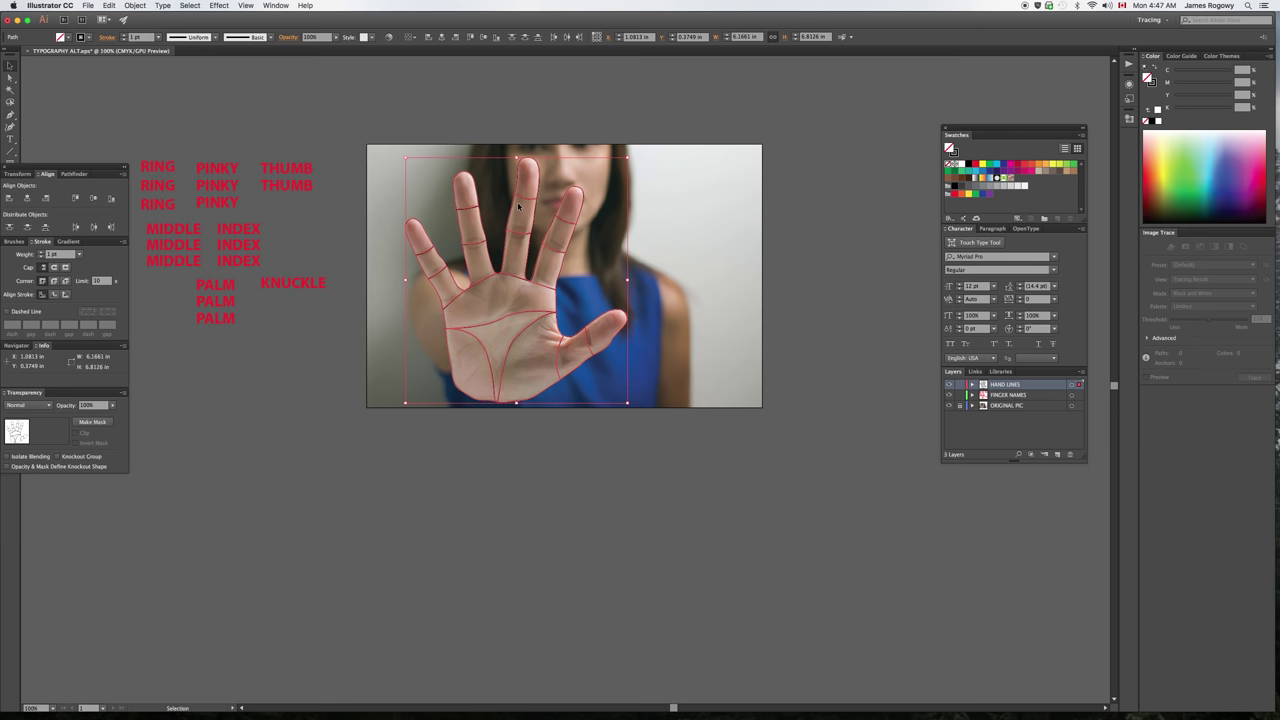
left_click(487, 113)
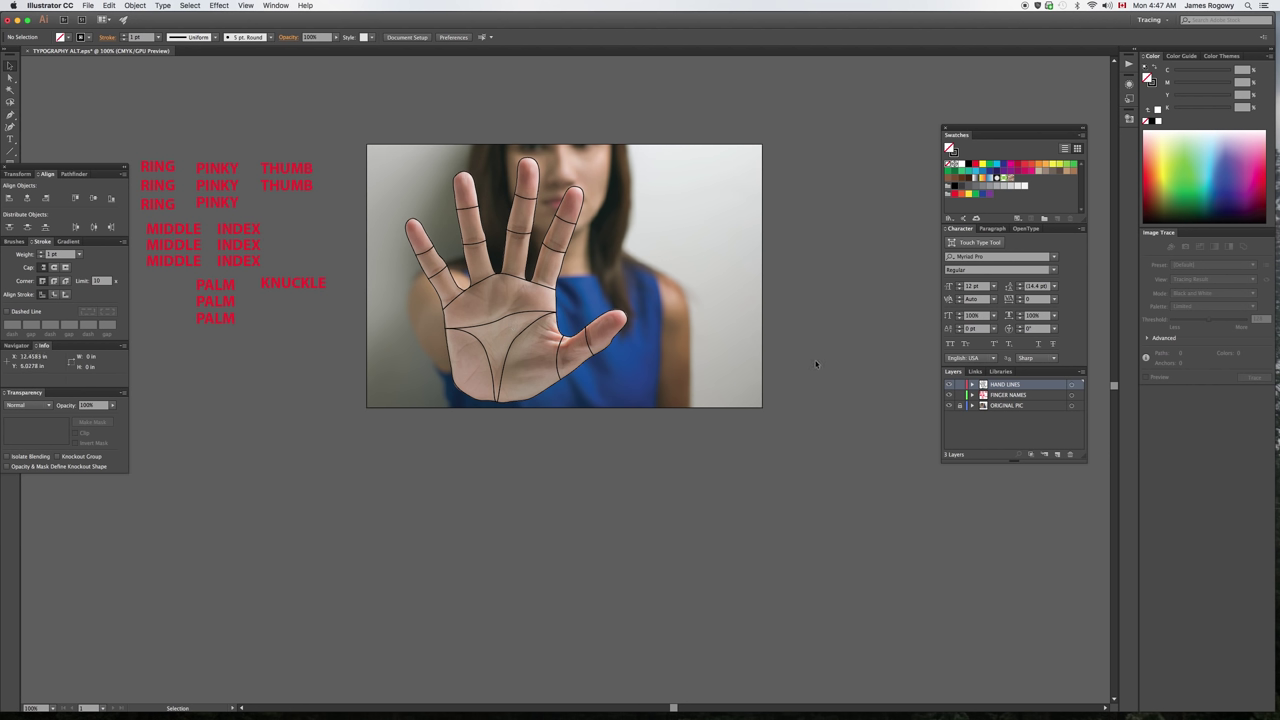
left_click(949, 405)
left_click(949, 405)
Warp the top PALM word into the palm outline with Envelope Distort
left_click(485, 287)
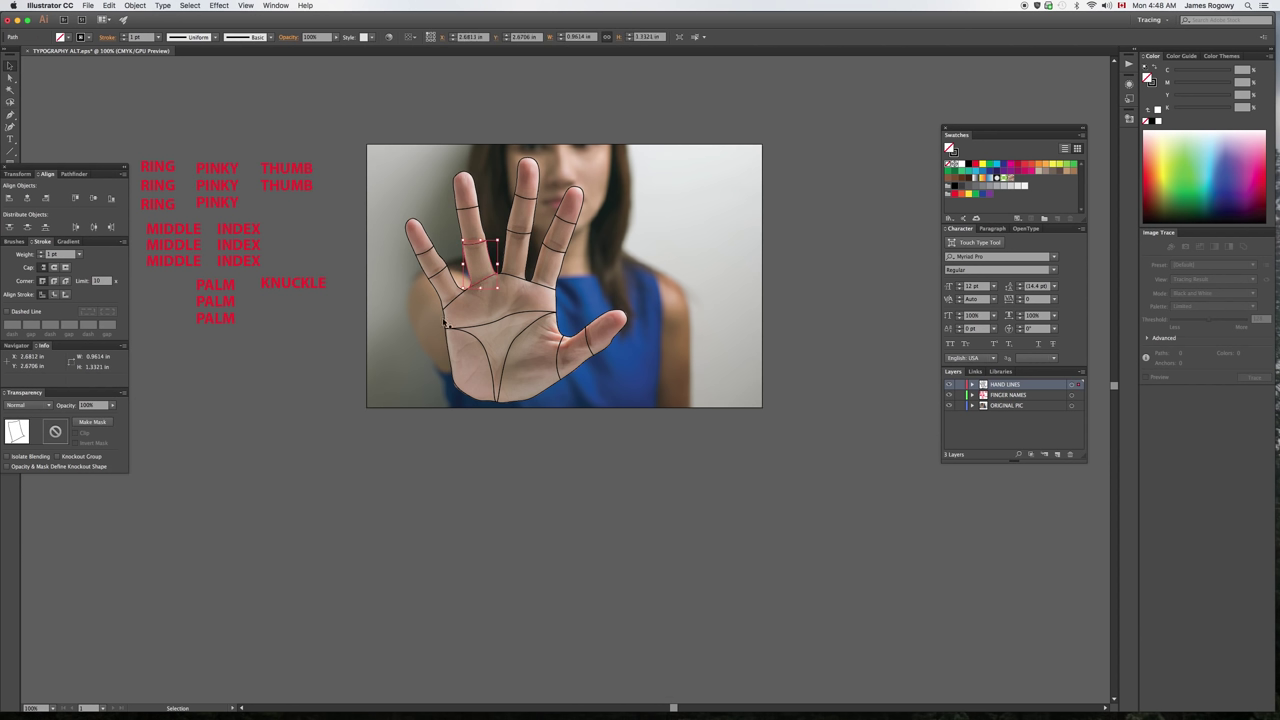
left_click(447, 324)
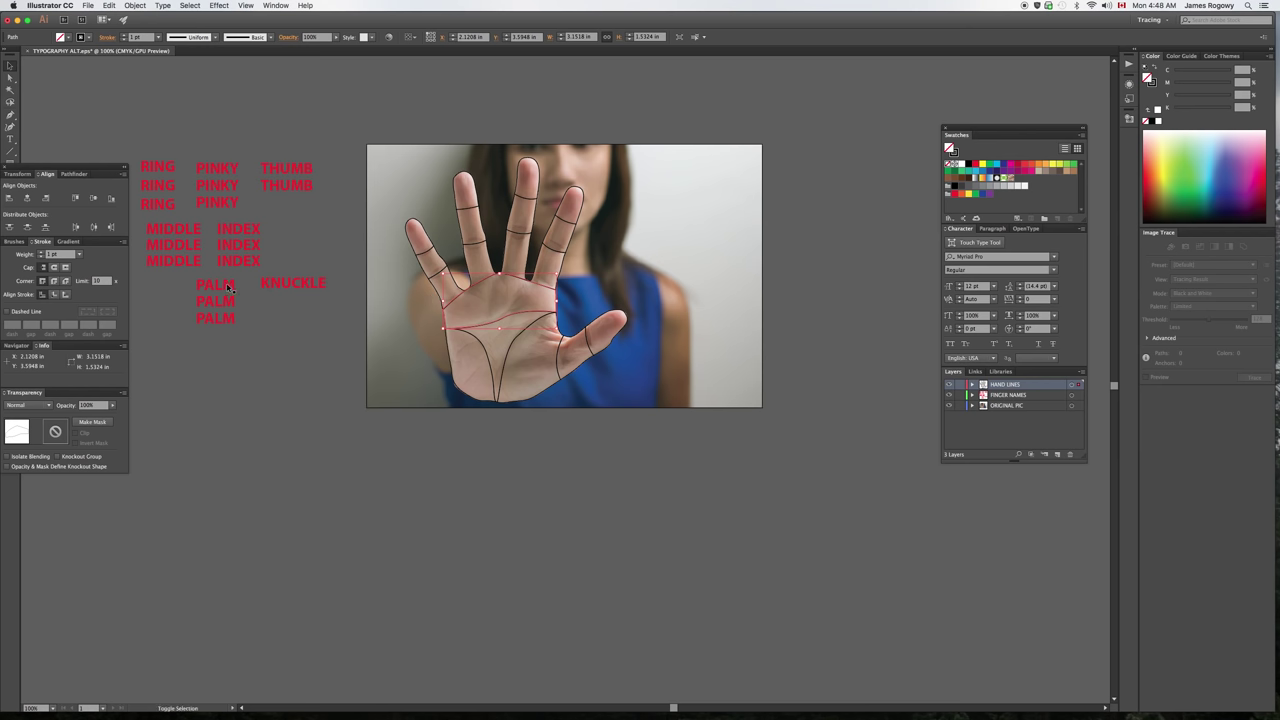
left_click(228, 288, "shift")
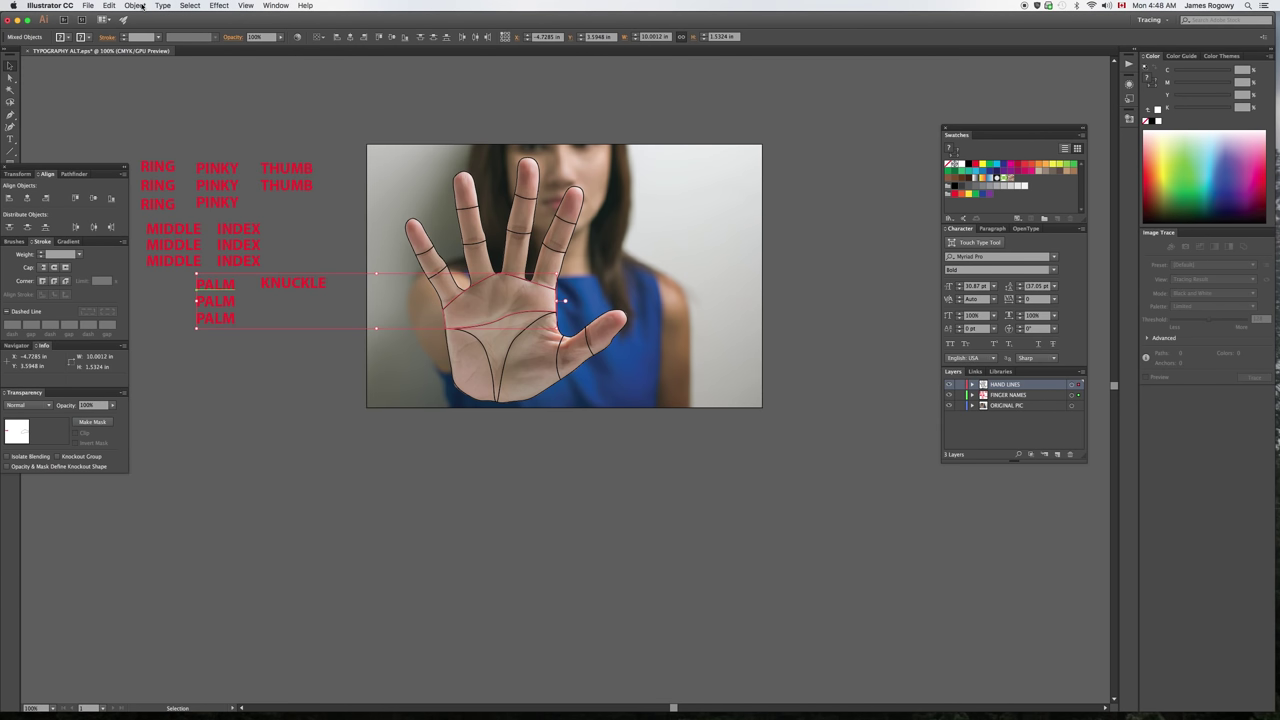
left_click(136, 6)
mouse_move(186, 232)
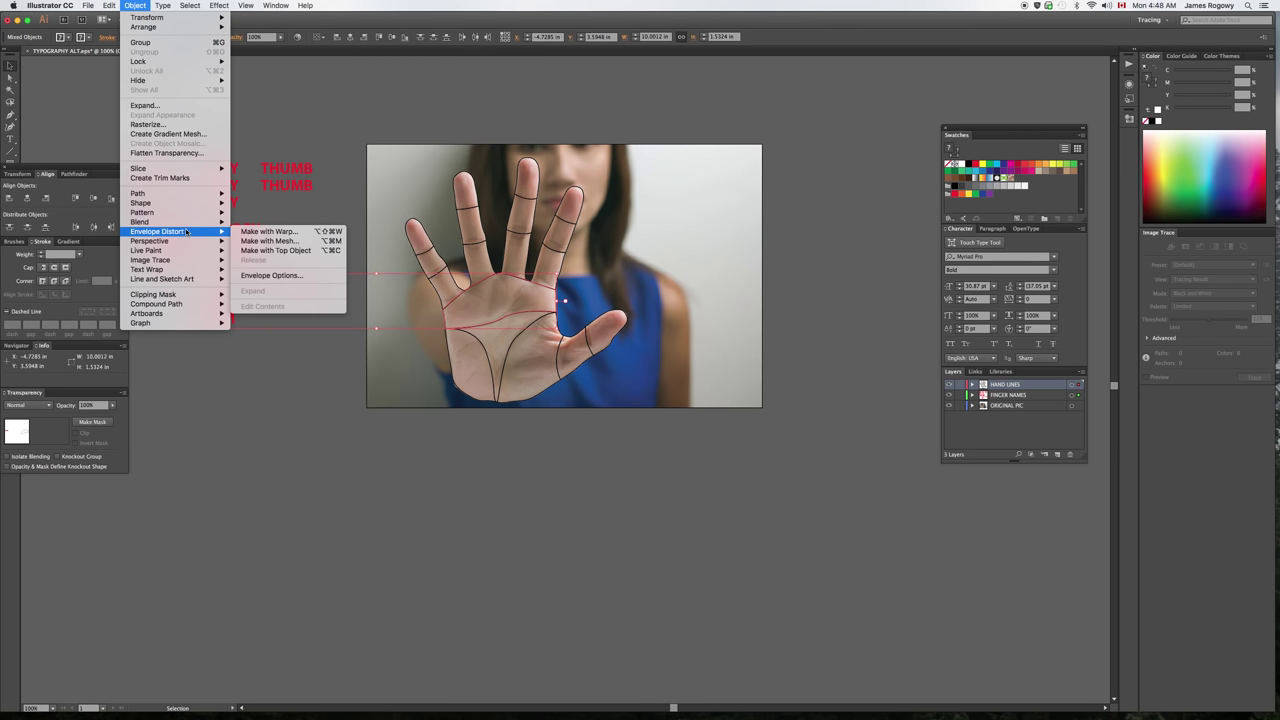
left_click(287, 252)
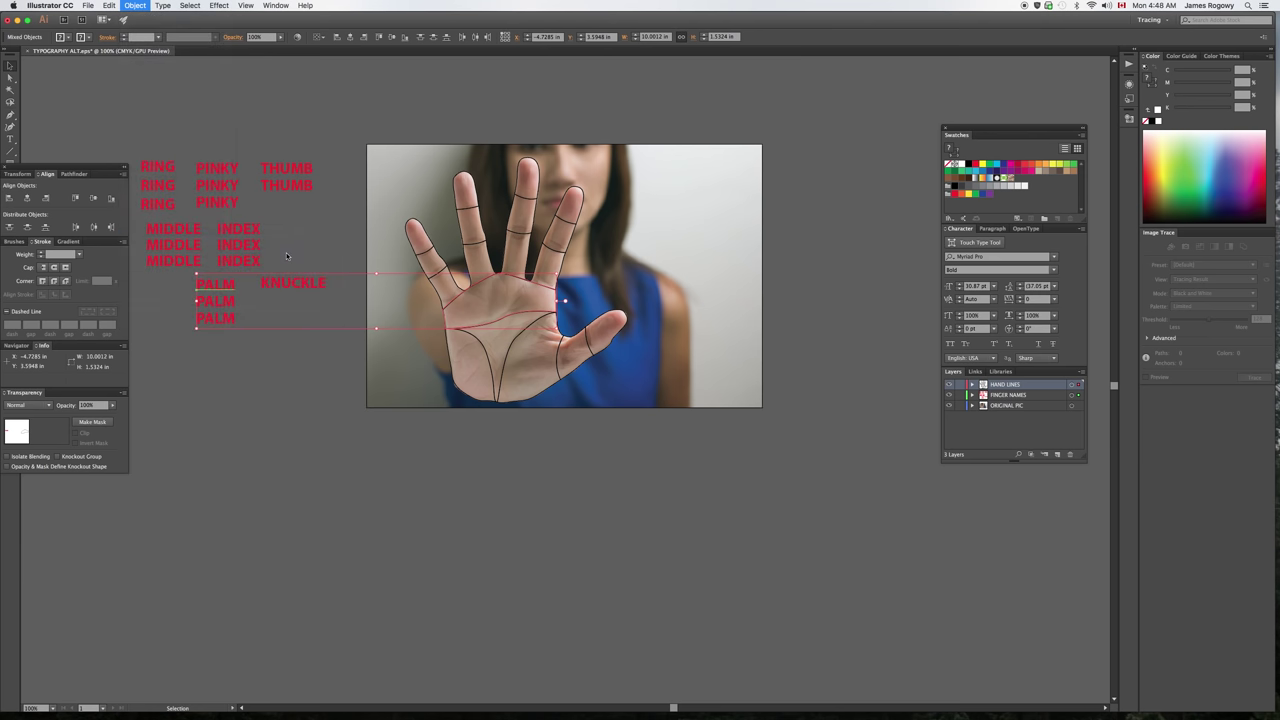
left_click(361, 237)
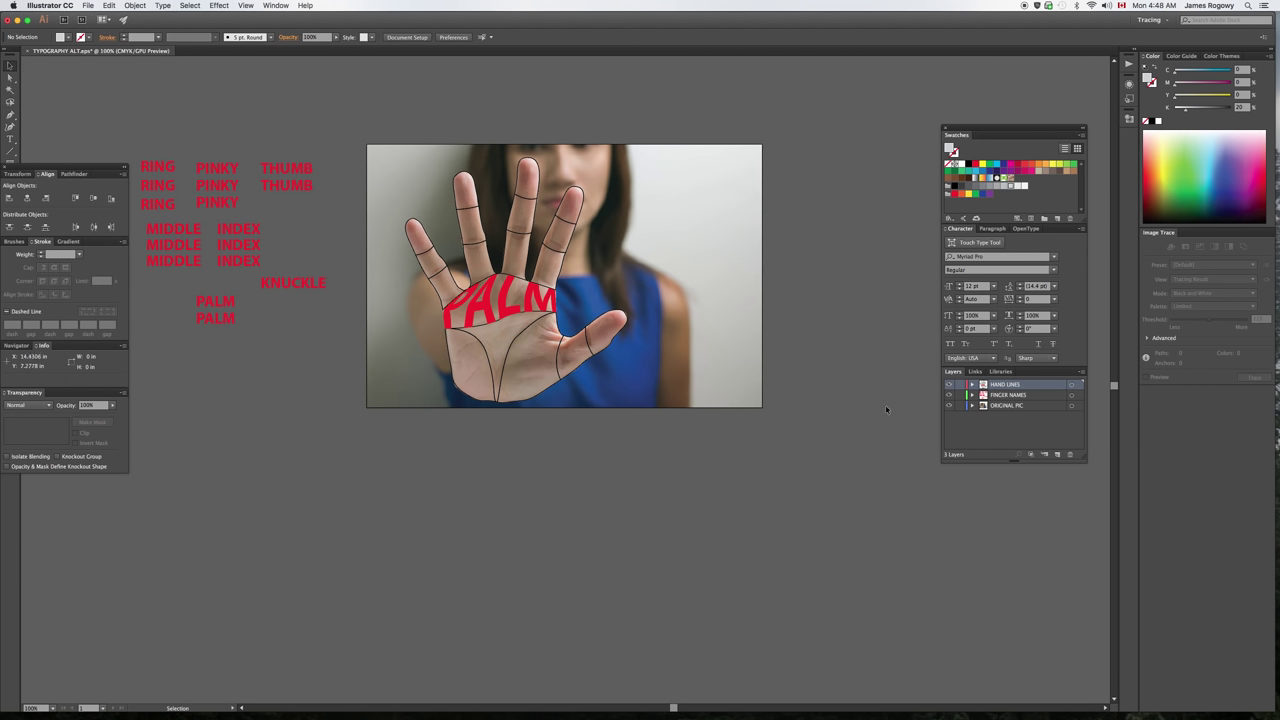
Toggle the ORIGINAL PIC layer, then undo the PALM warp and deselect
left_click(949, 405)
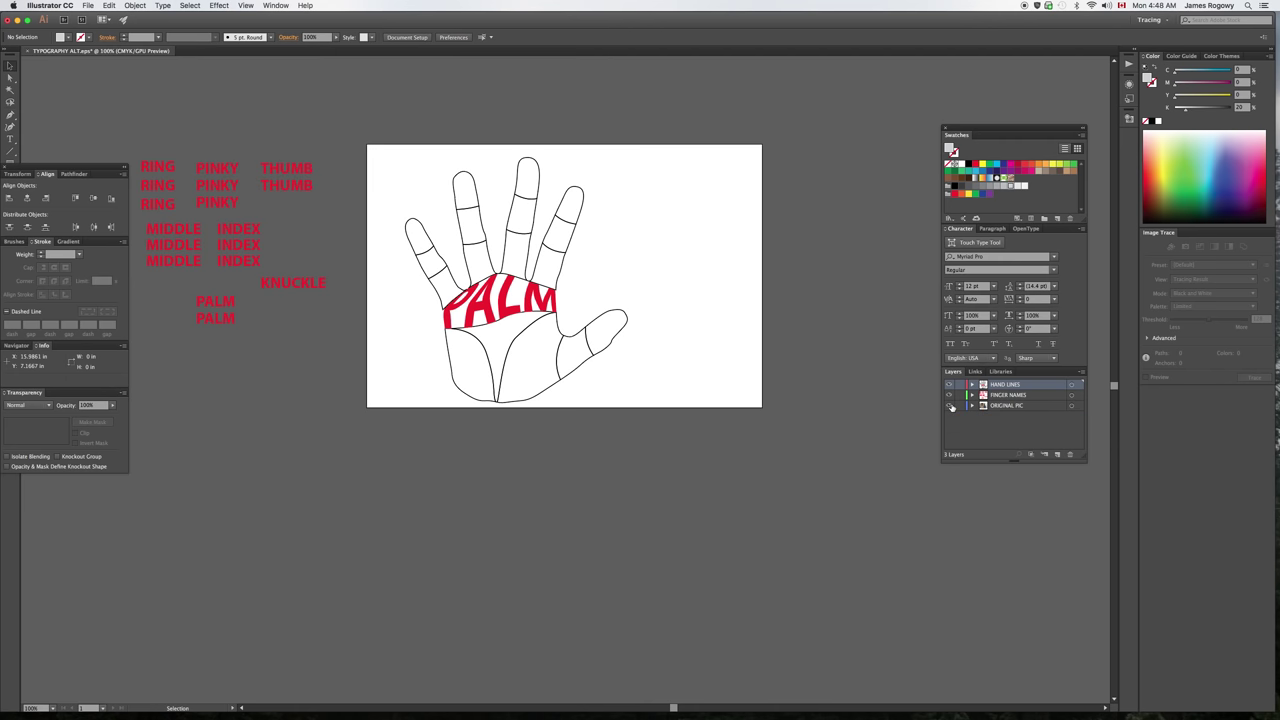
left_click(950, 406)
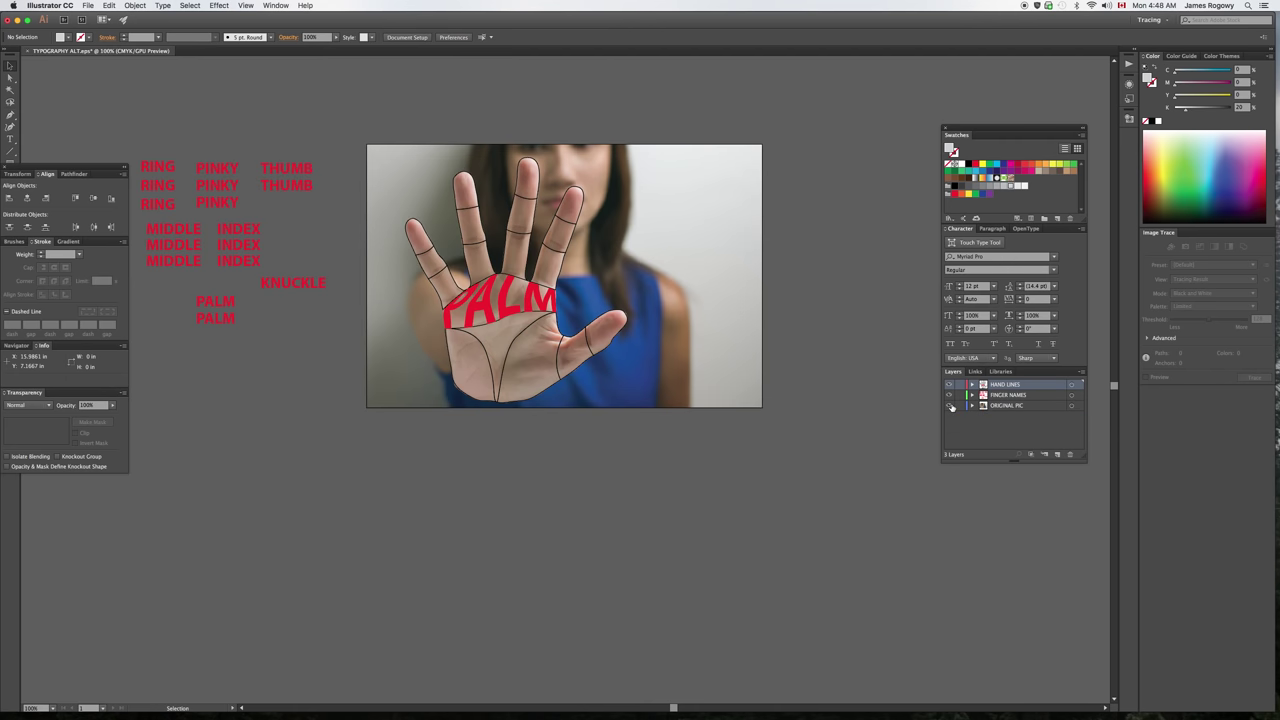
left_click(949, 405)
left_click(949, 405)
key("super+z")
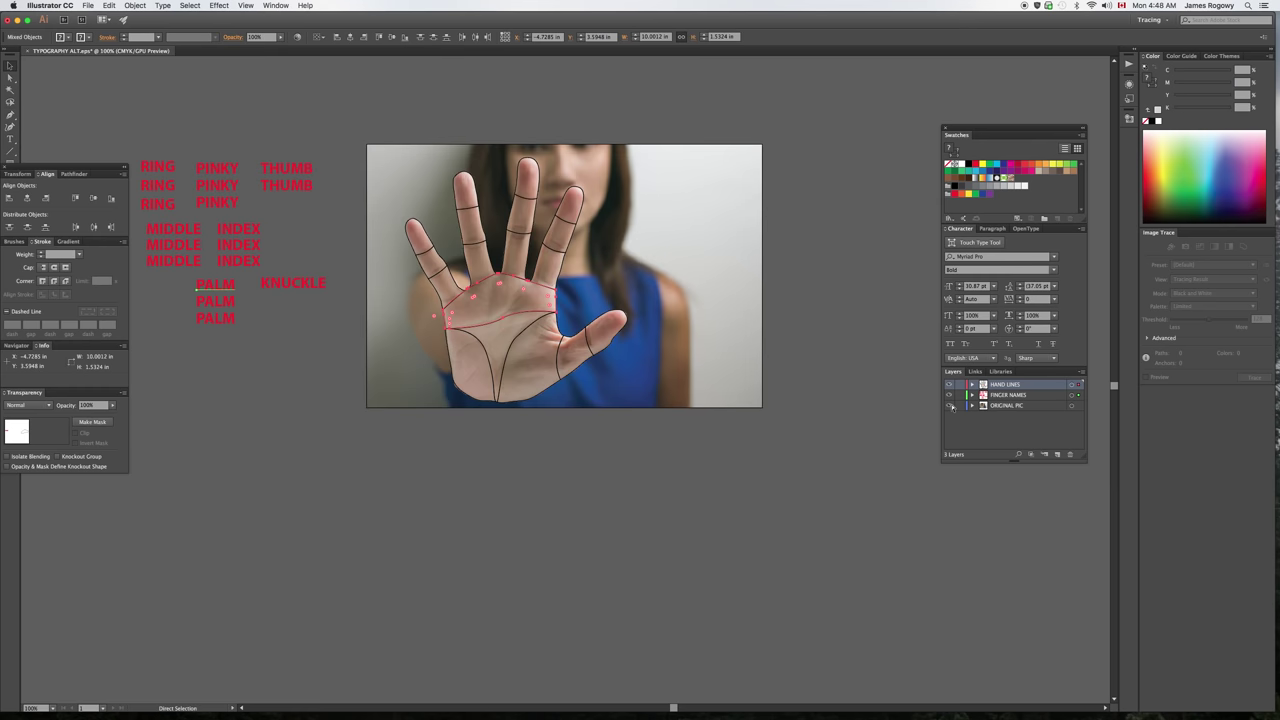
key("v")
left_click(350, 217)
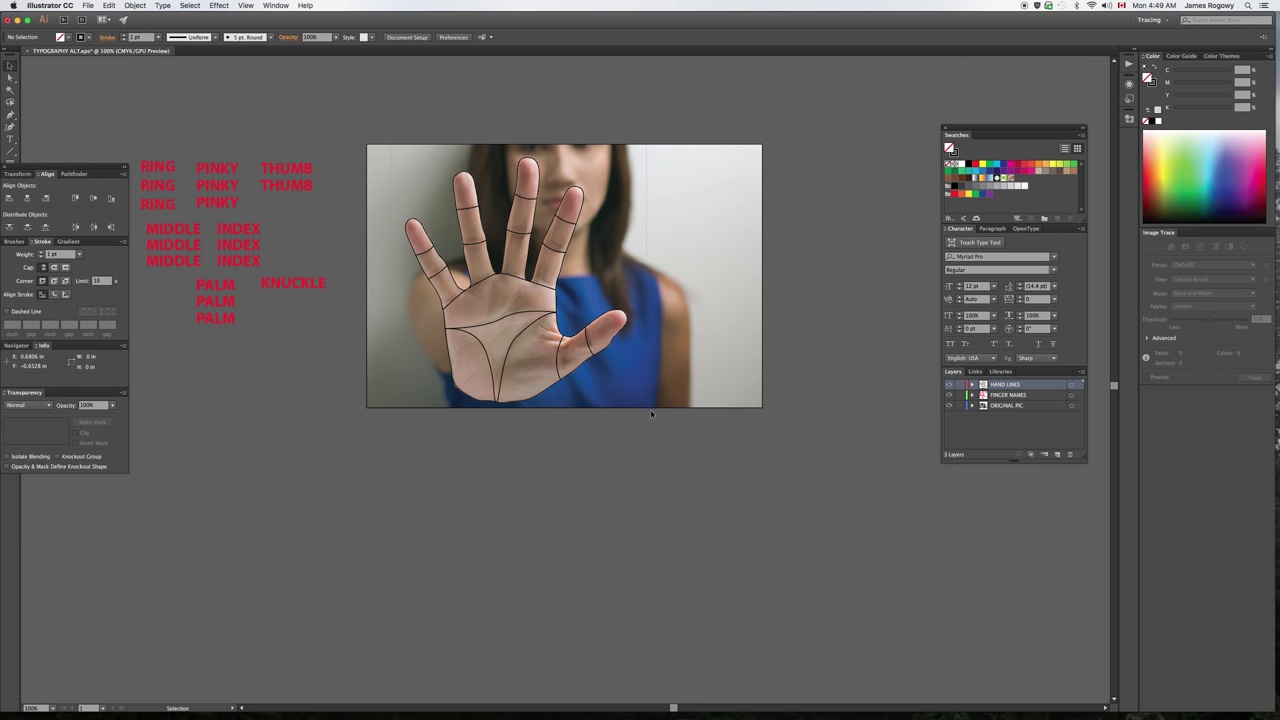
Rotate the hand photo and lines clockwise
key("super+a")
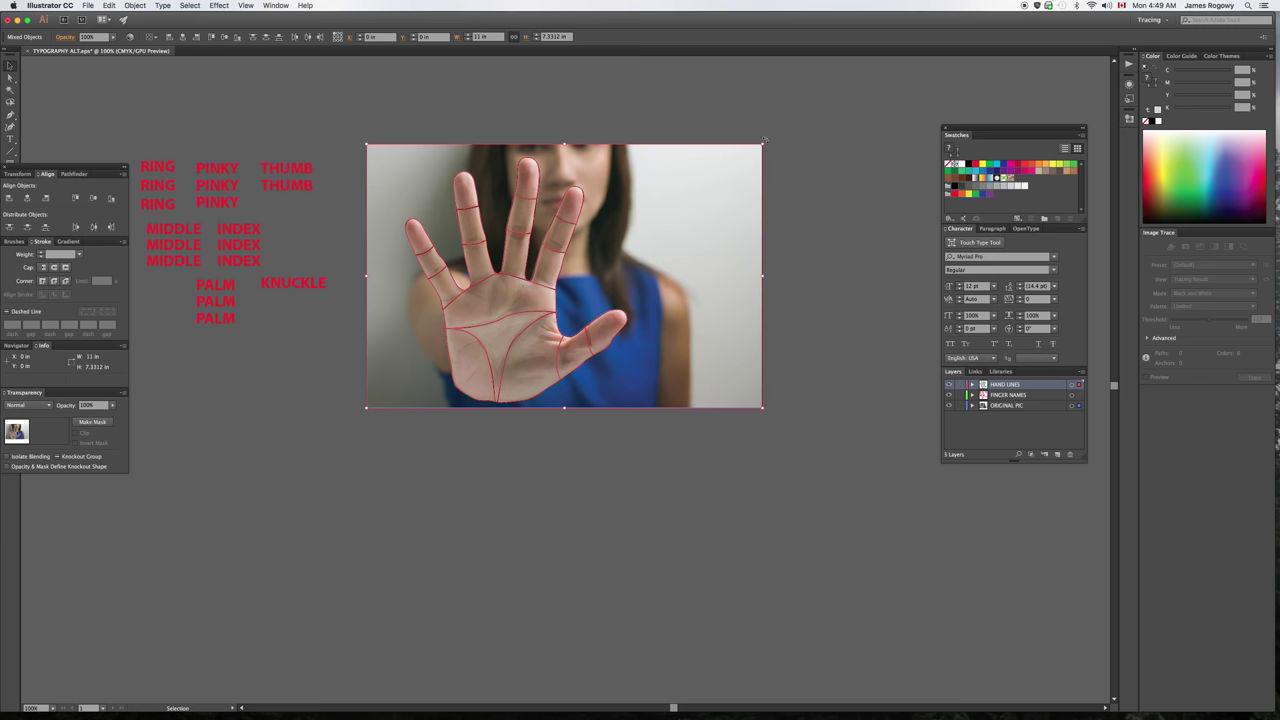
left_click_drag(766, 141, 785, 179)
left_click(820, 248)
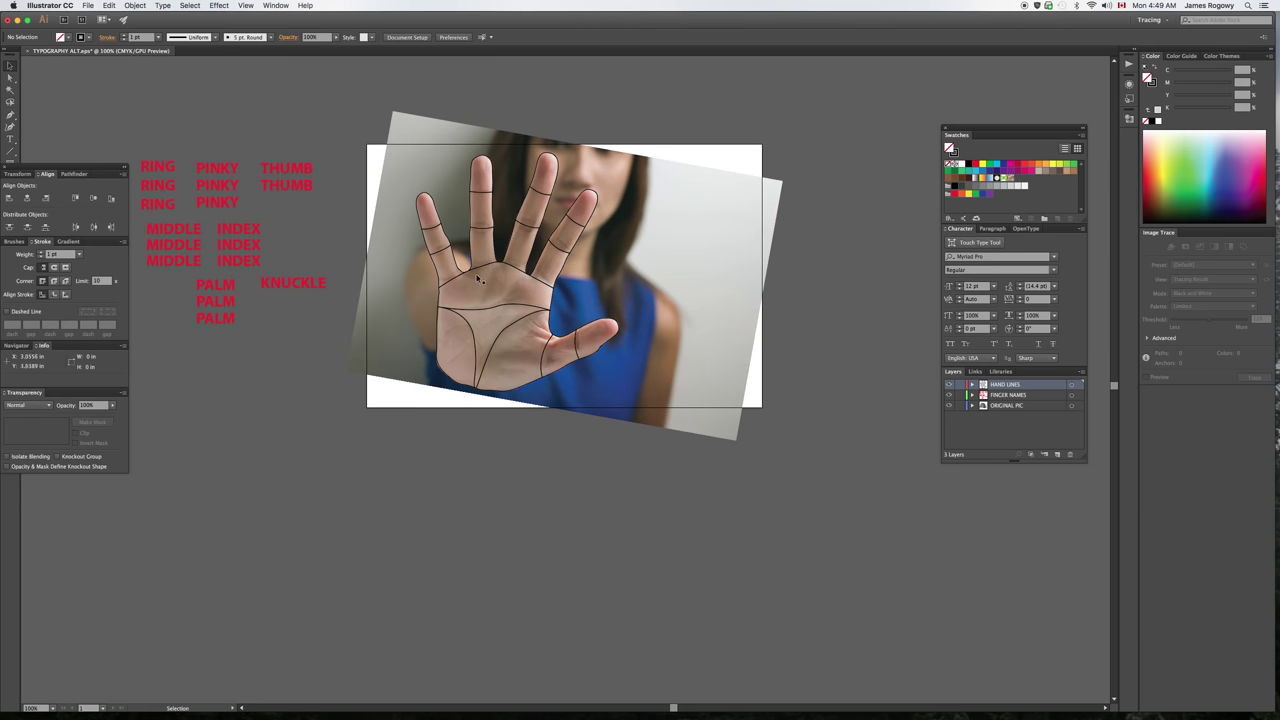
Warp a PALM word into the palm crease shape with Make with Top Object
left_click(440, 300)
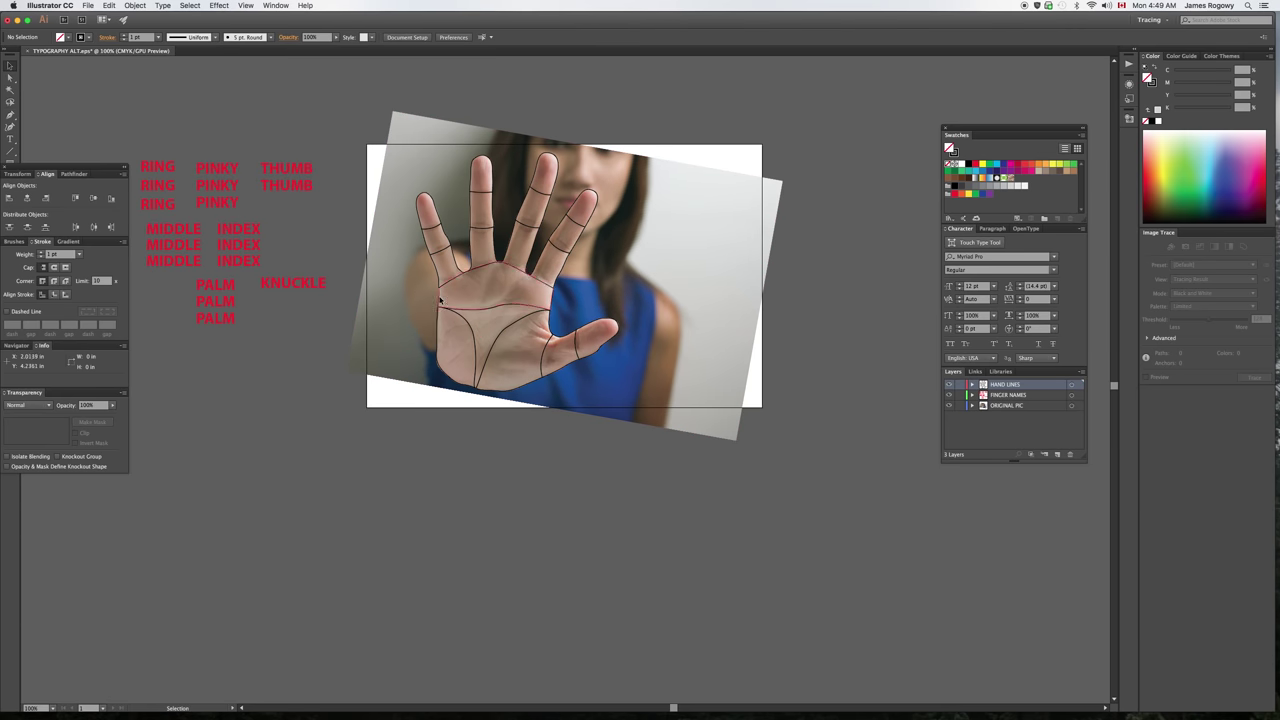
left_click(229, 288, "shift")
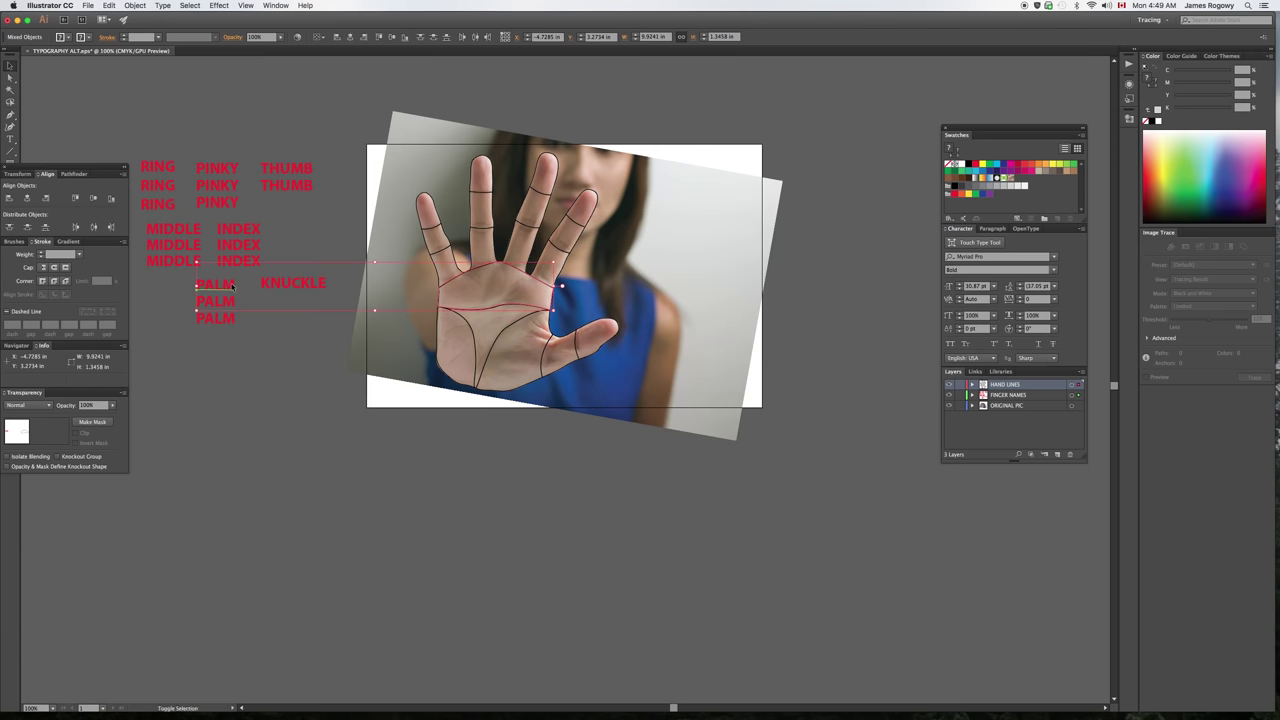
left_click(135, 6)
mouse_move(186, 236)
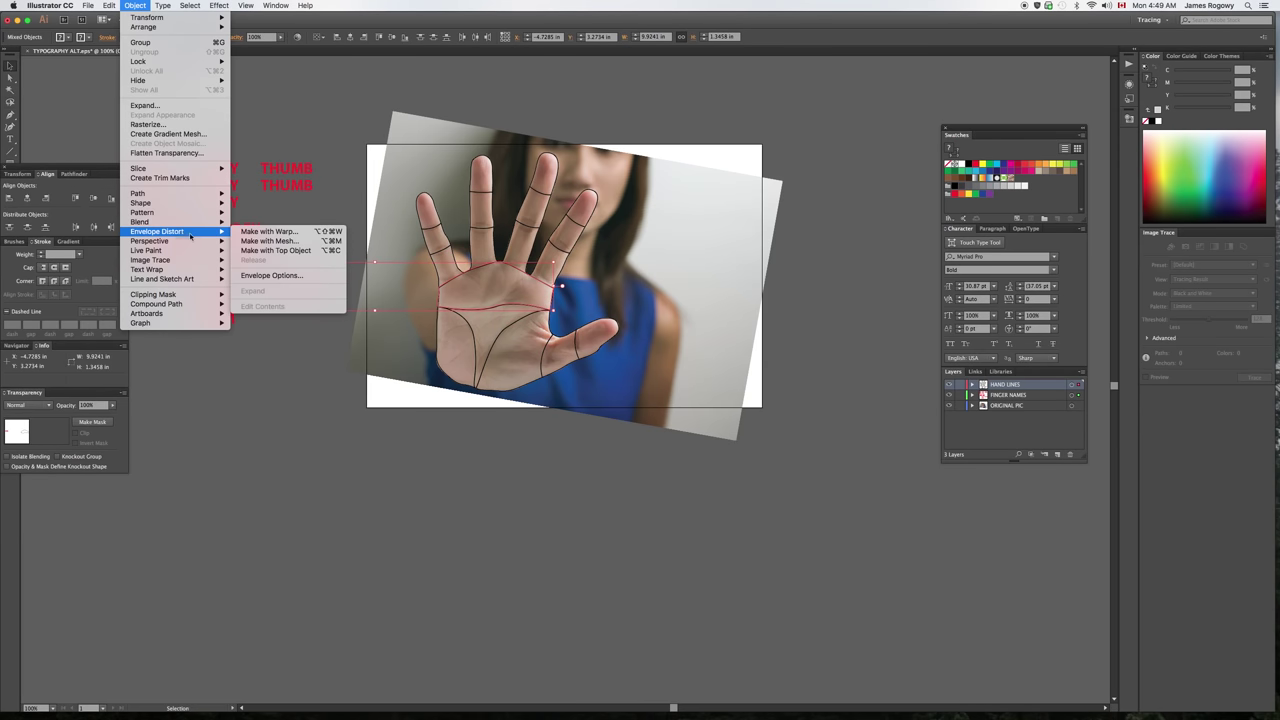
left_click(252, 252)
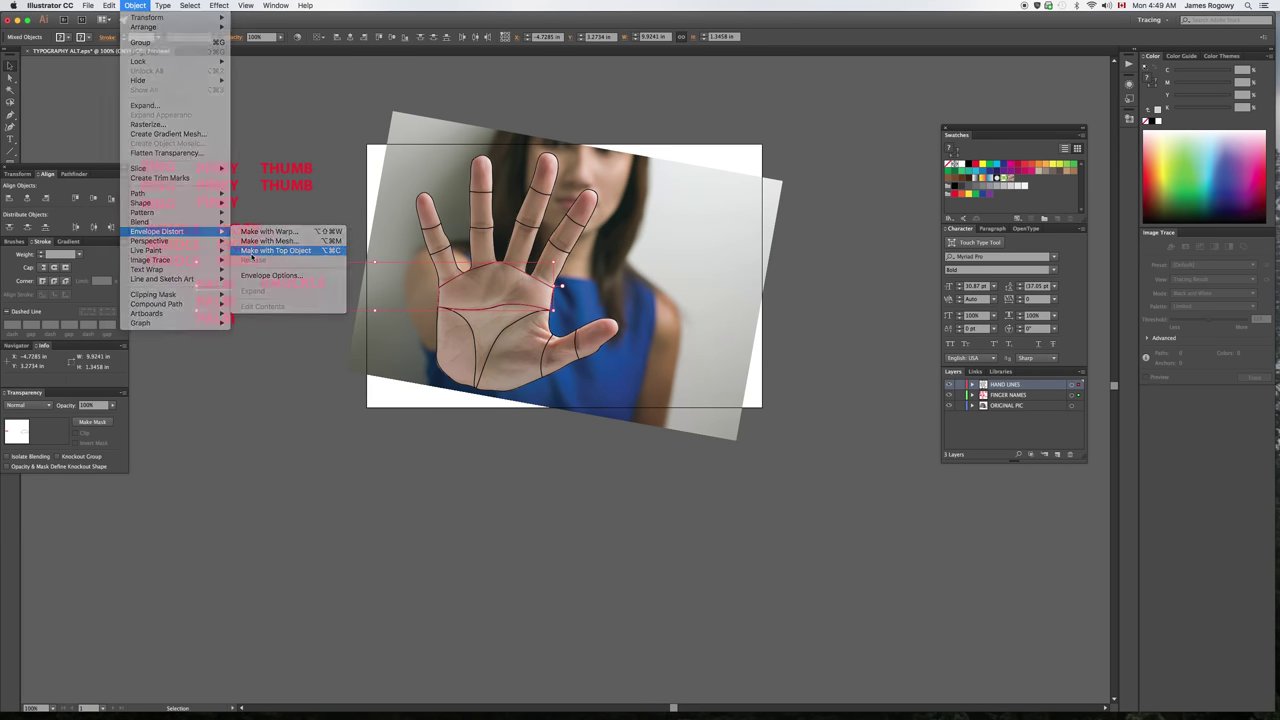
left_click(336, 152)
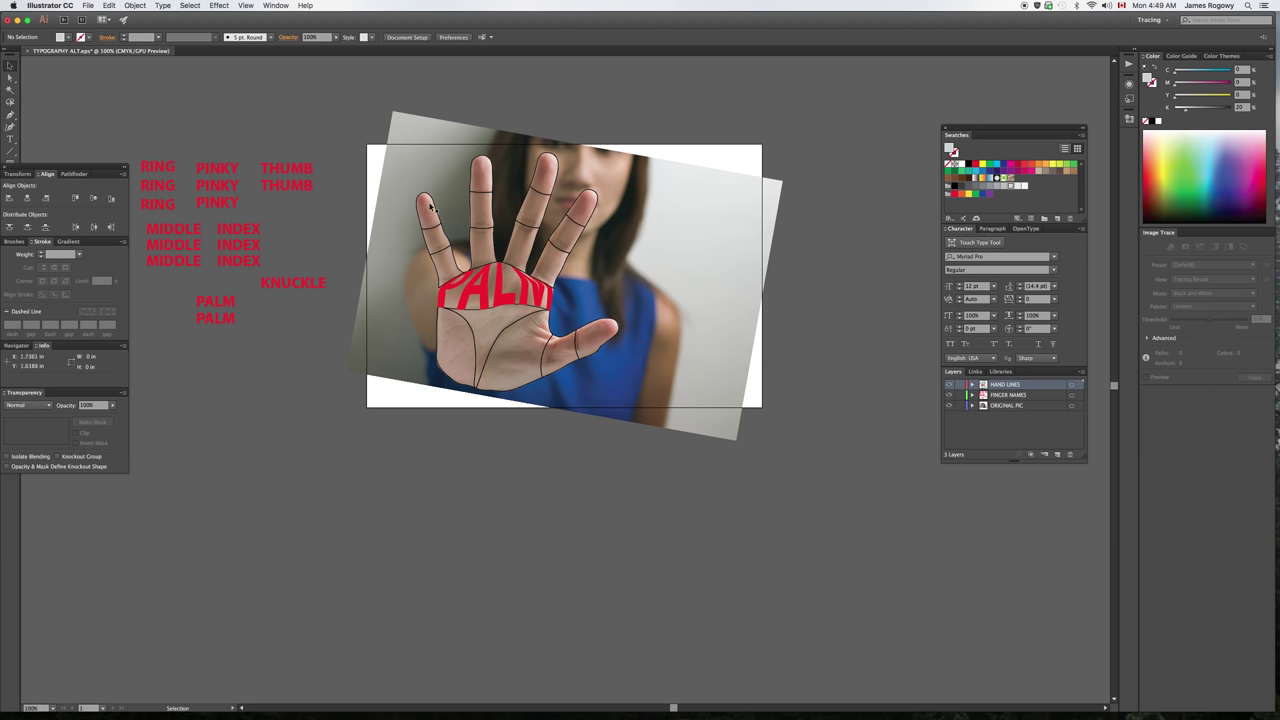
Try warping PINKY into the pinky fingertip, then undo it
left_click(431, 208)
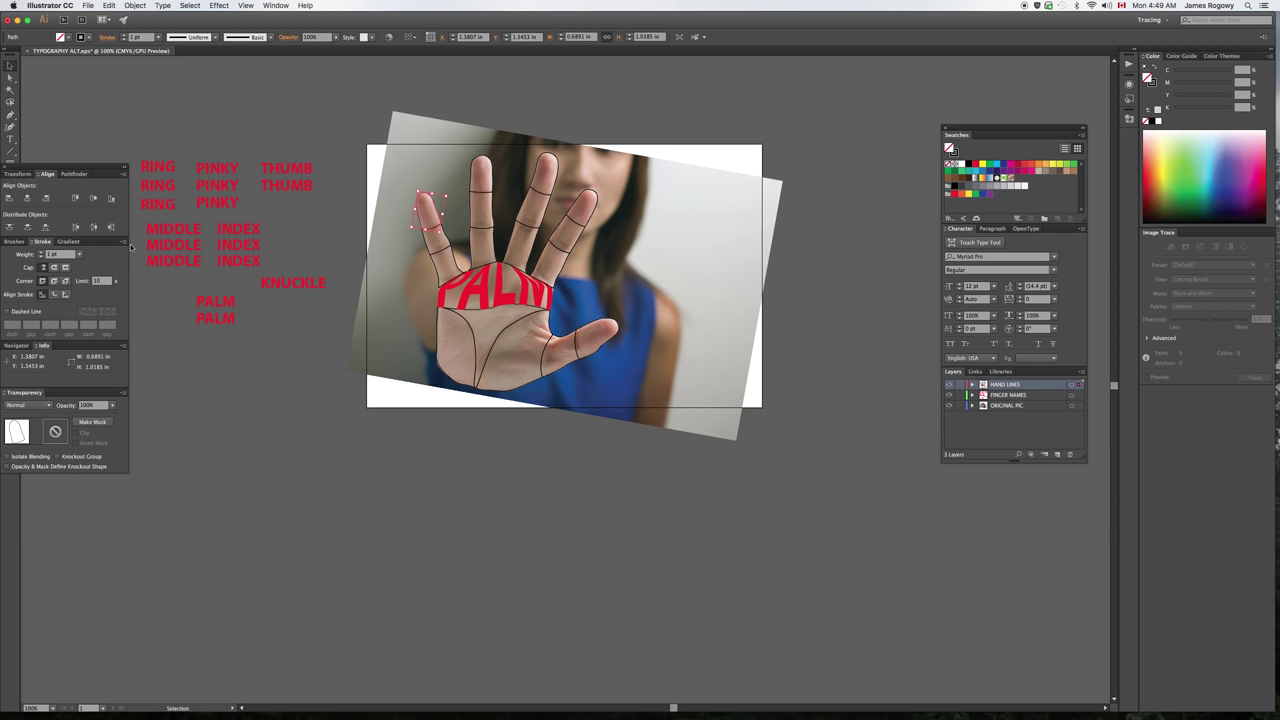
left_click(221, 174, "shift")
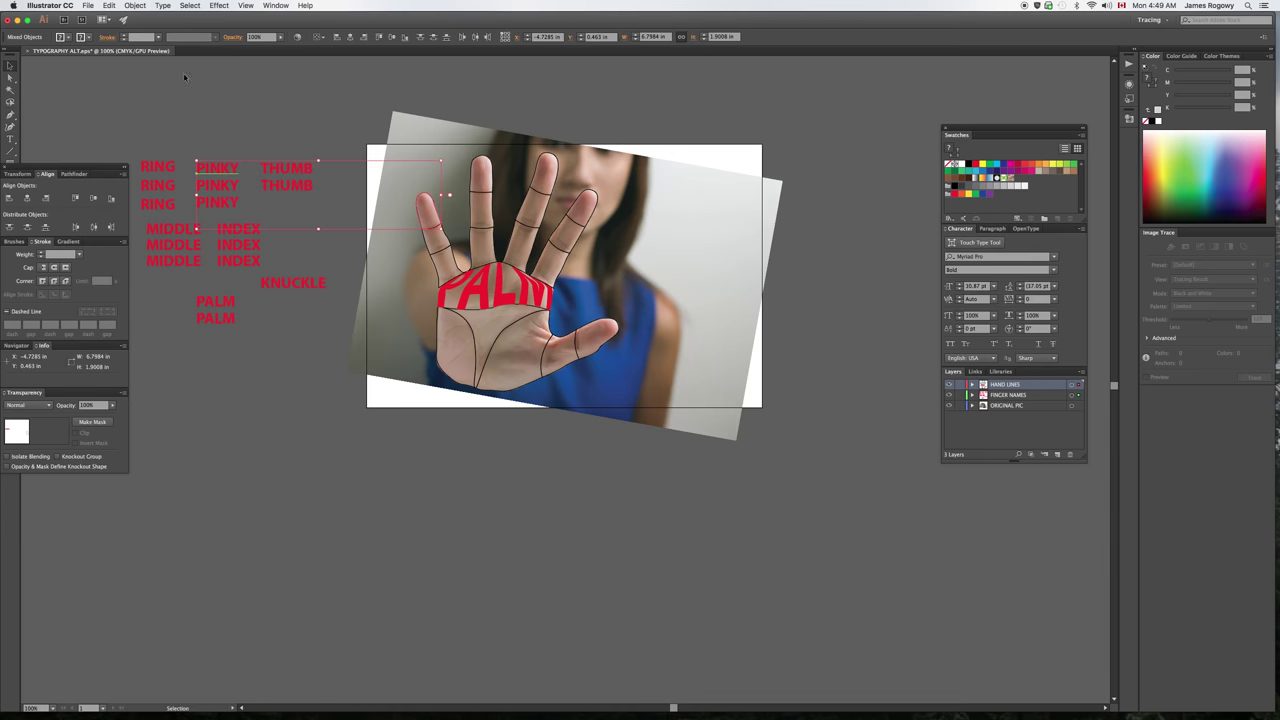
left_click(135, 5)
mouse_move(175, 231)
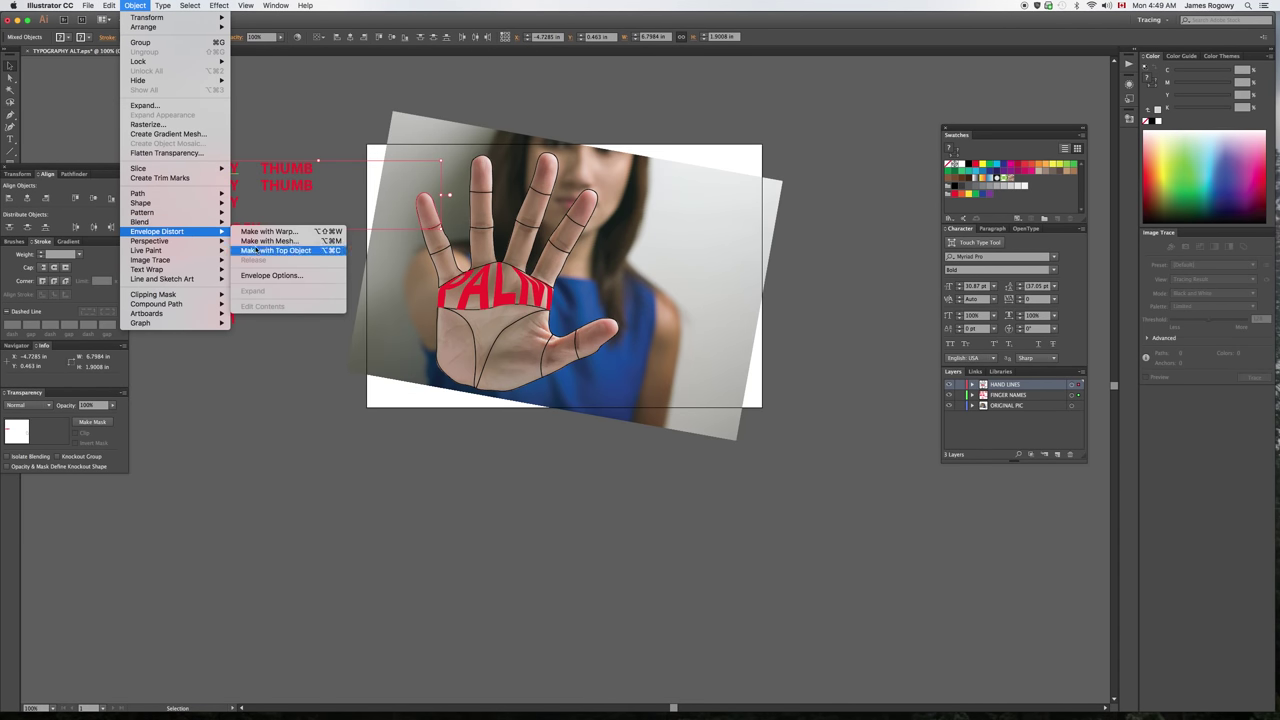
left_click(259, 252)
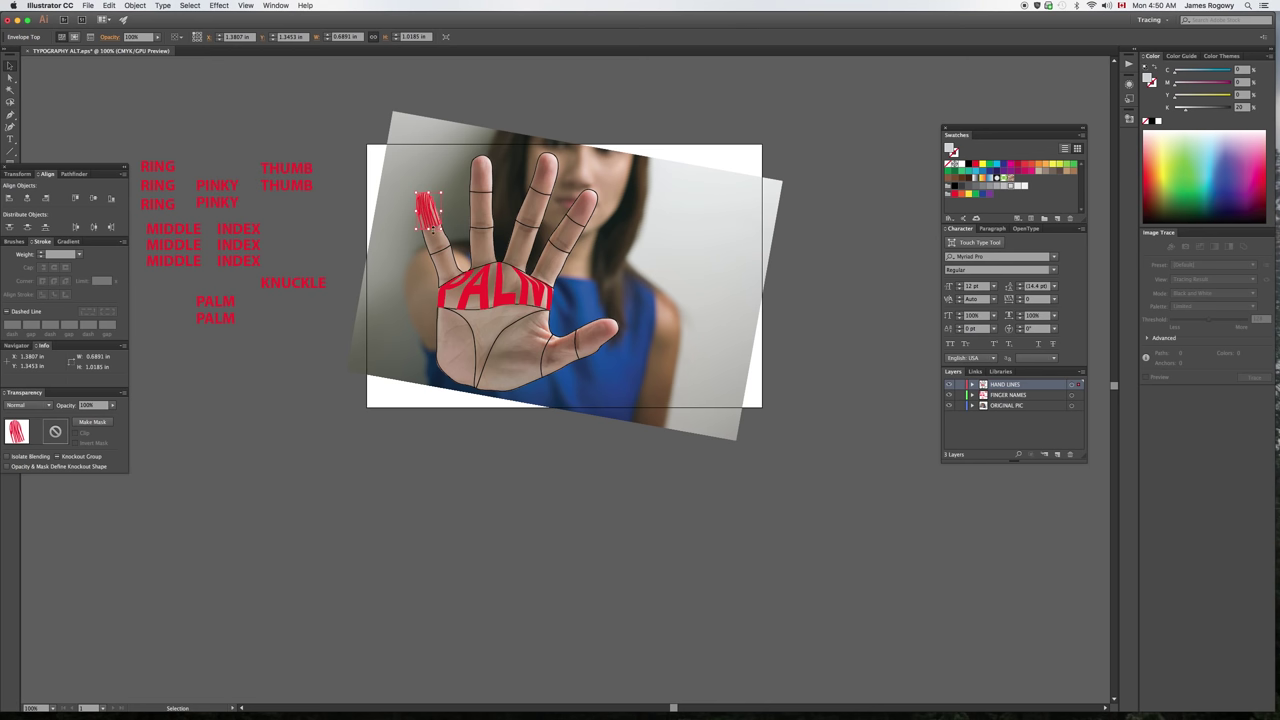
key("super+z")
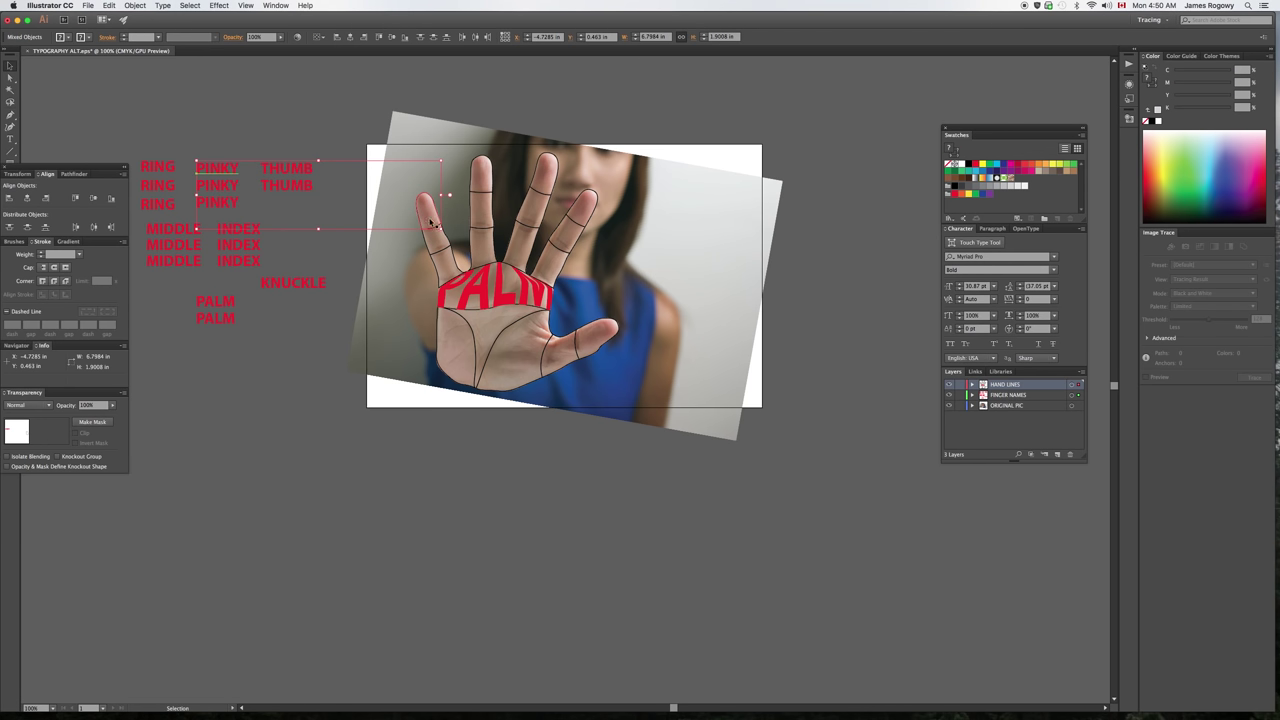
left_click(382, 122)
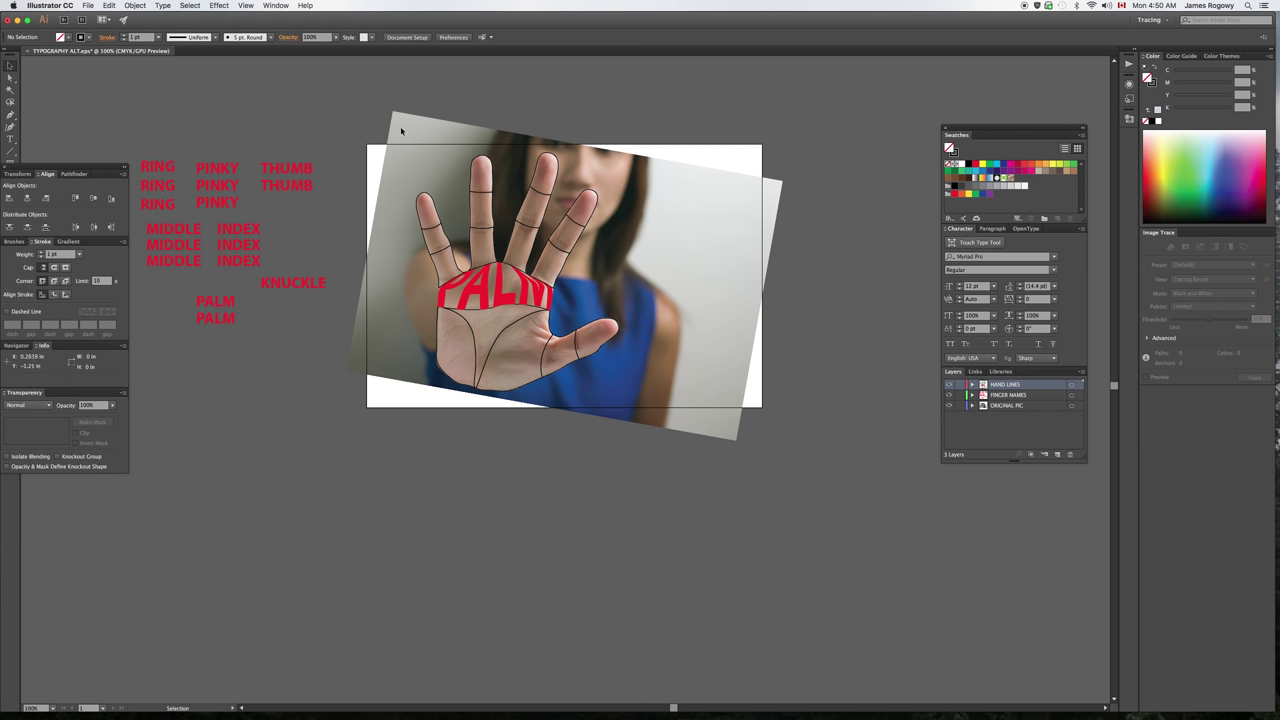
Rotate the photo and hand lines so the fingers point right
left_click(717, 417)
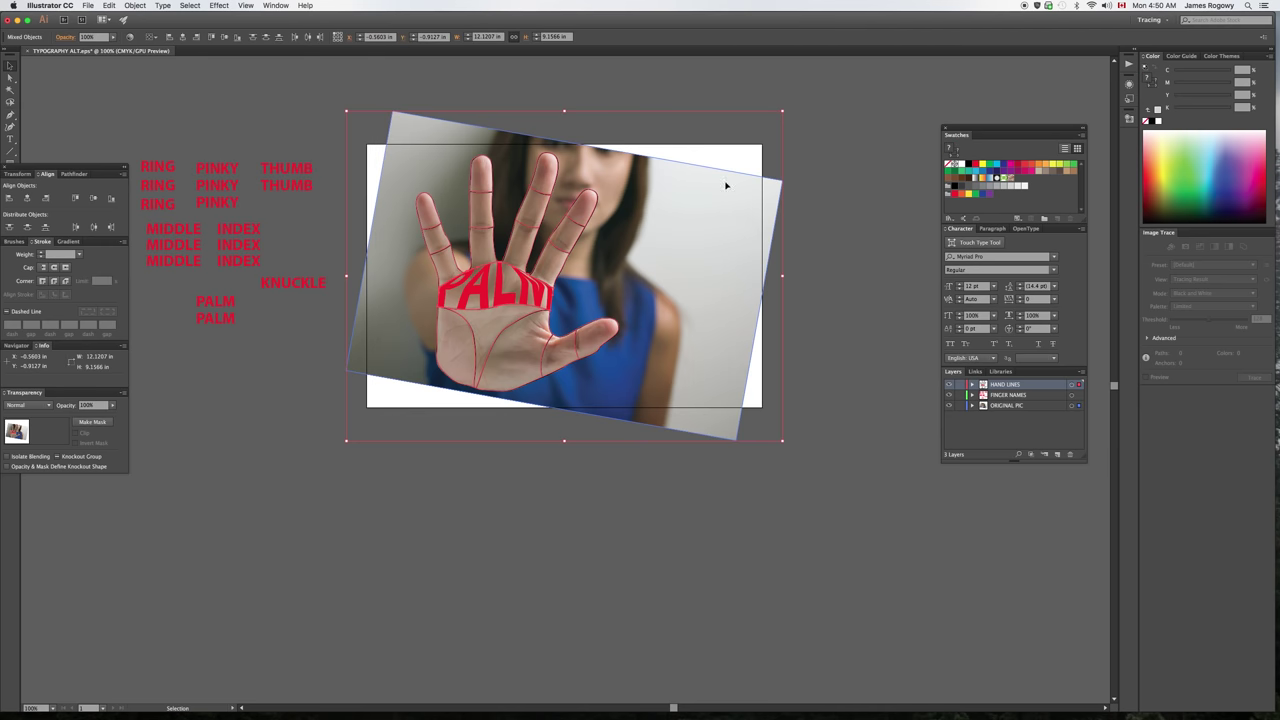
left_click_drag(785, 107, 674, 349)
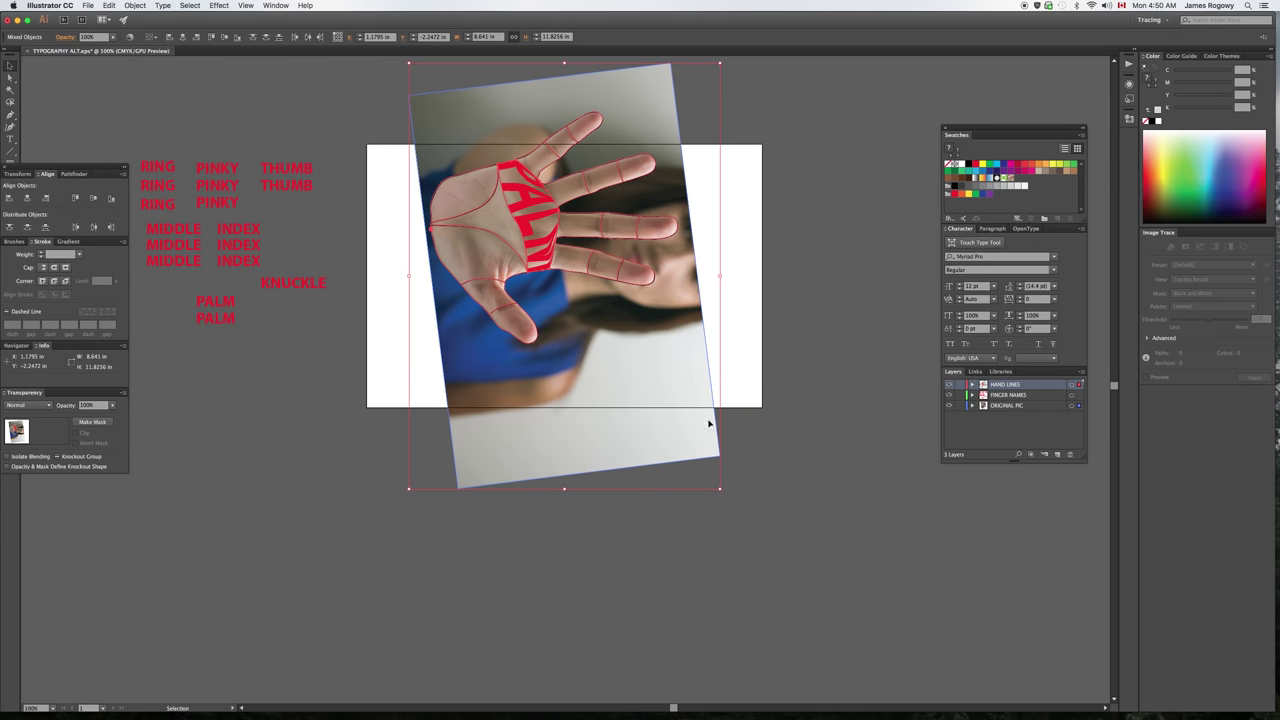
left_click_drag(721, 490, 562, 508)
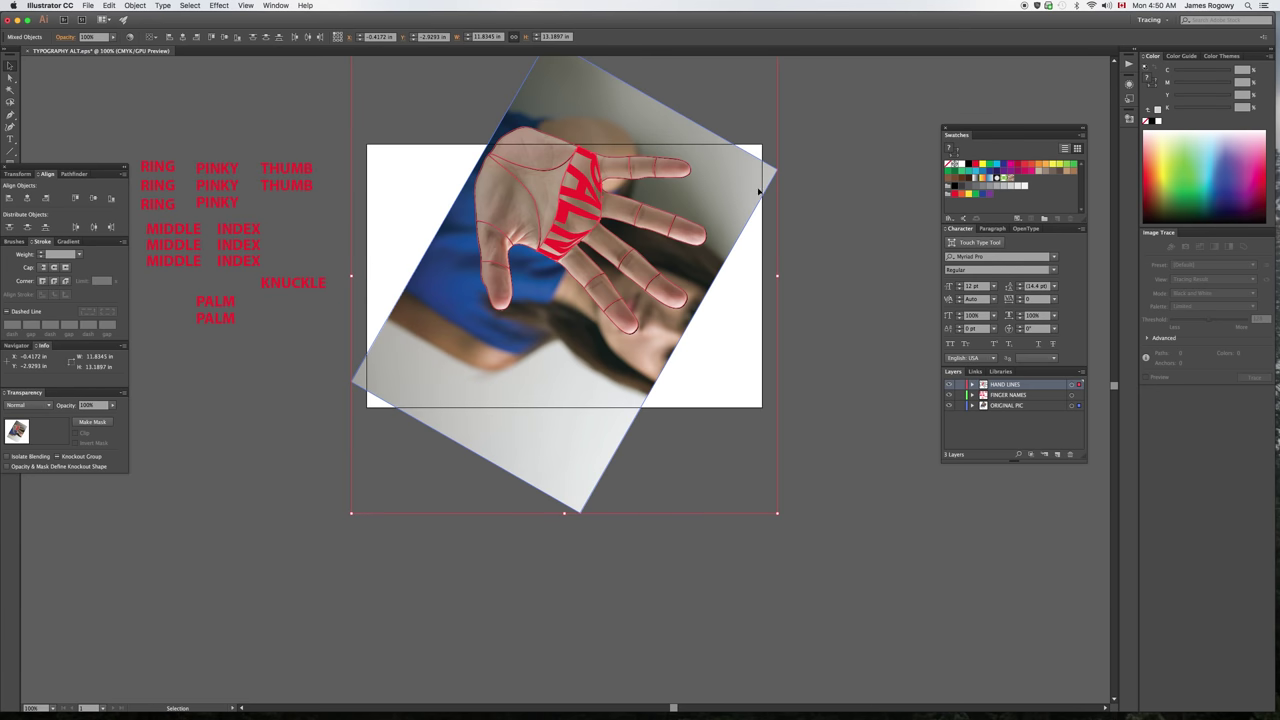
left_click(803, 218)
Warp PINKY words into the pinky fingertip and the next pinky section
left_click(676, 163)
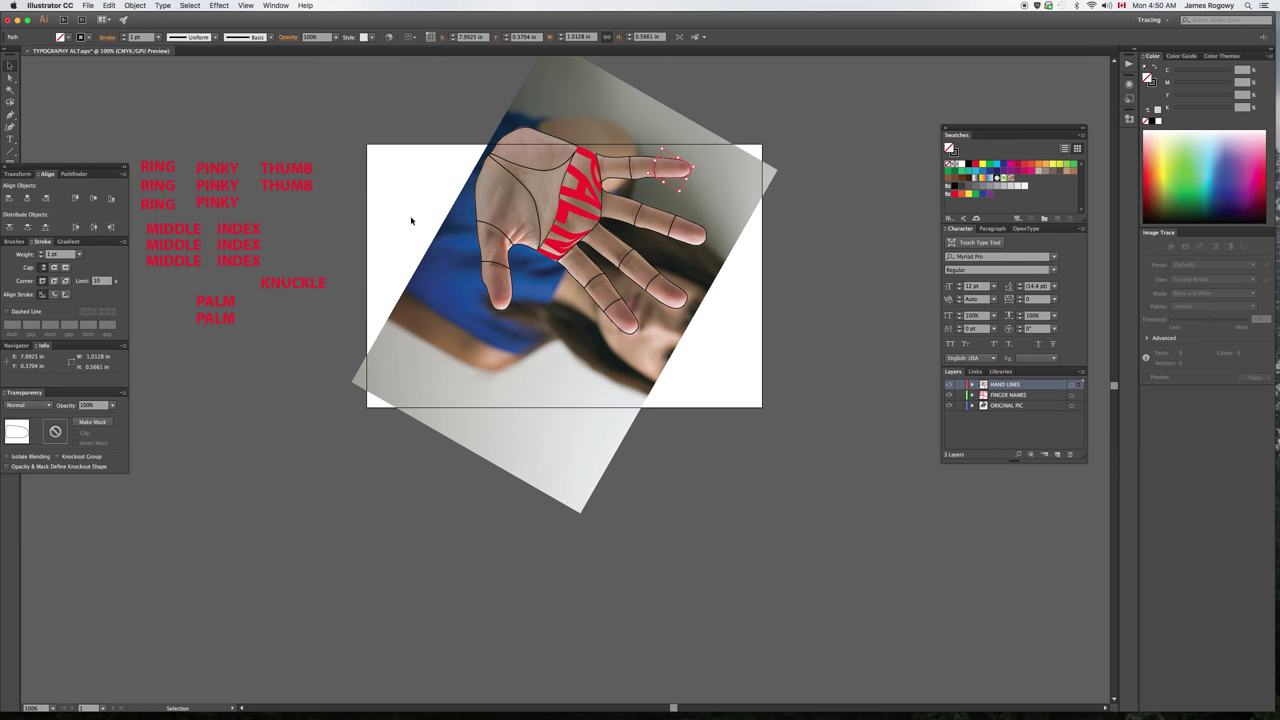
left_click(213, 170, "shift")
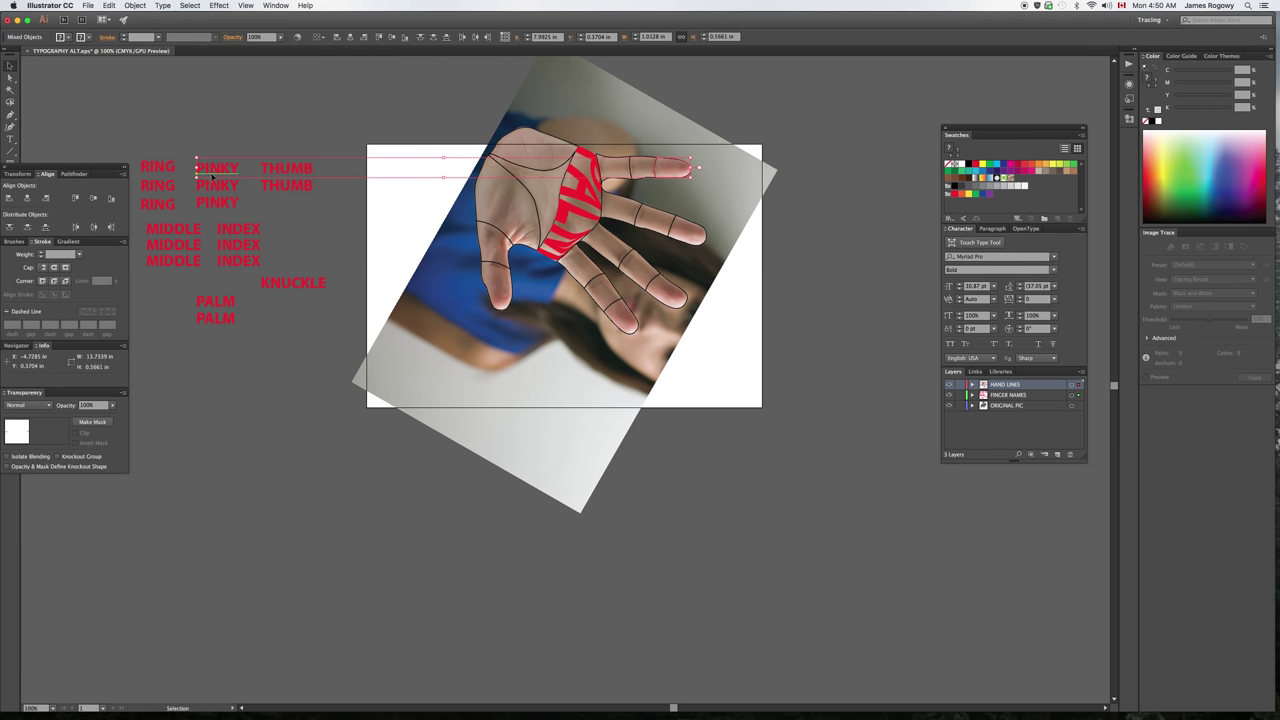
left_click(134, 5)
mouse_move(218, 233)
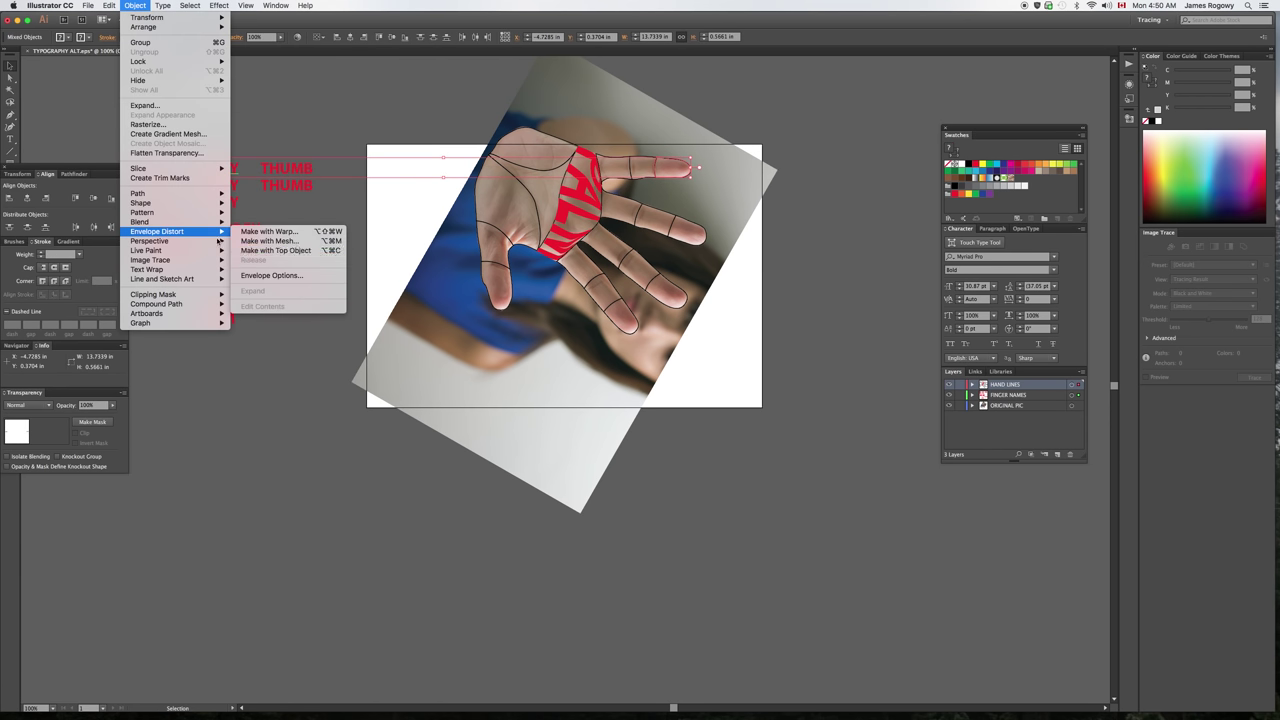
left_click(275, 250)
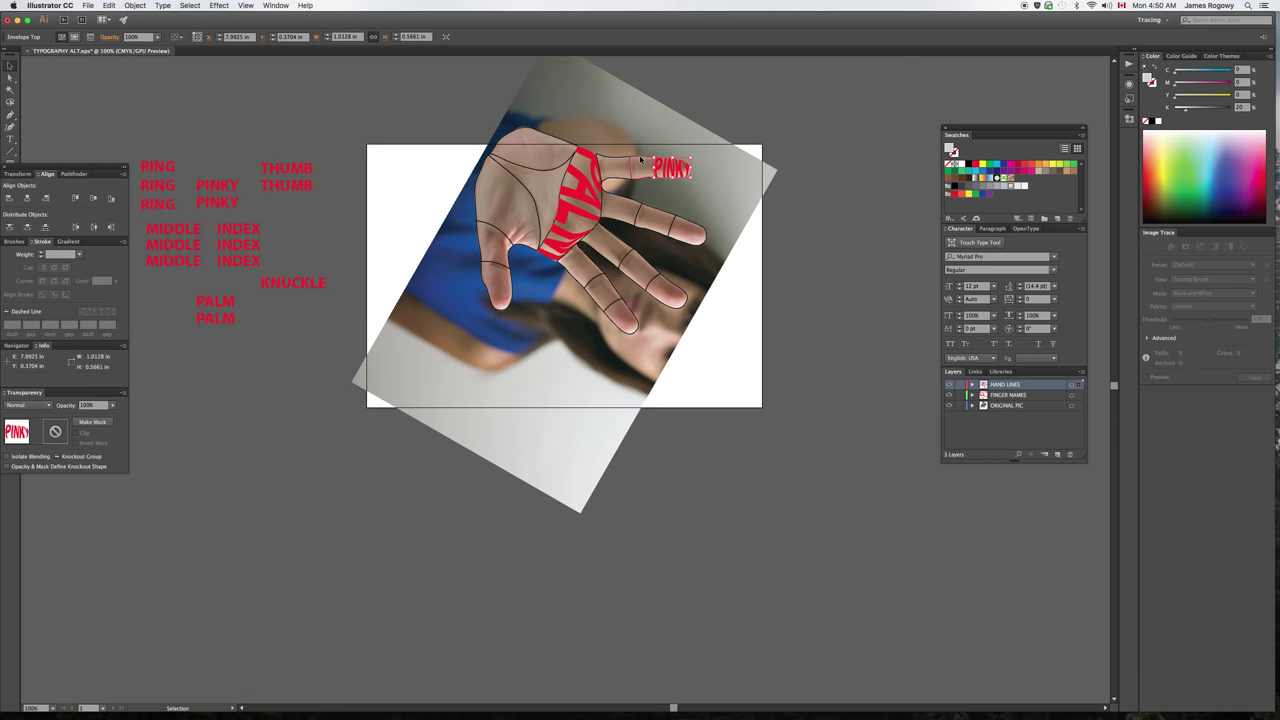
left_click(216, 186, "shift")
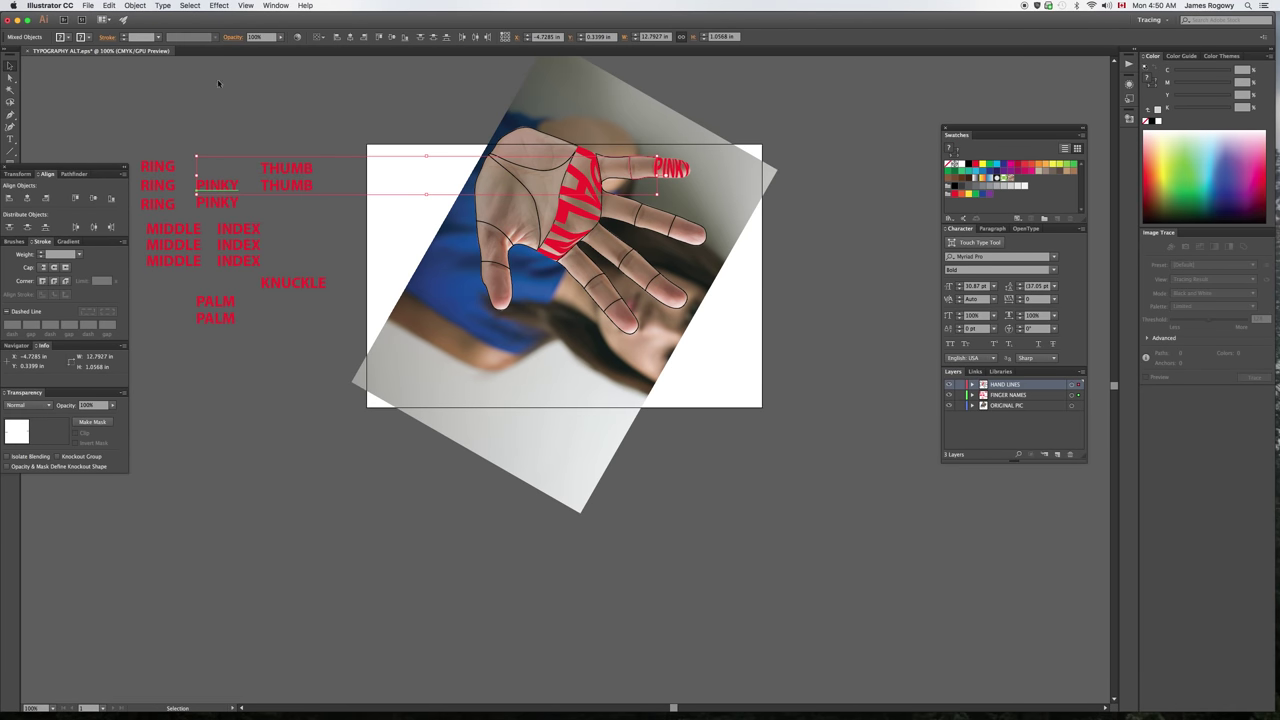
left_click(137, 5)
mouse_move(200, 232)
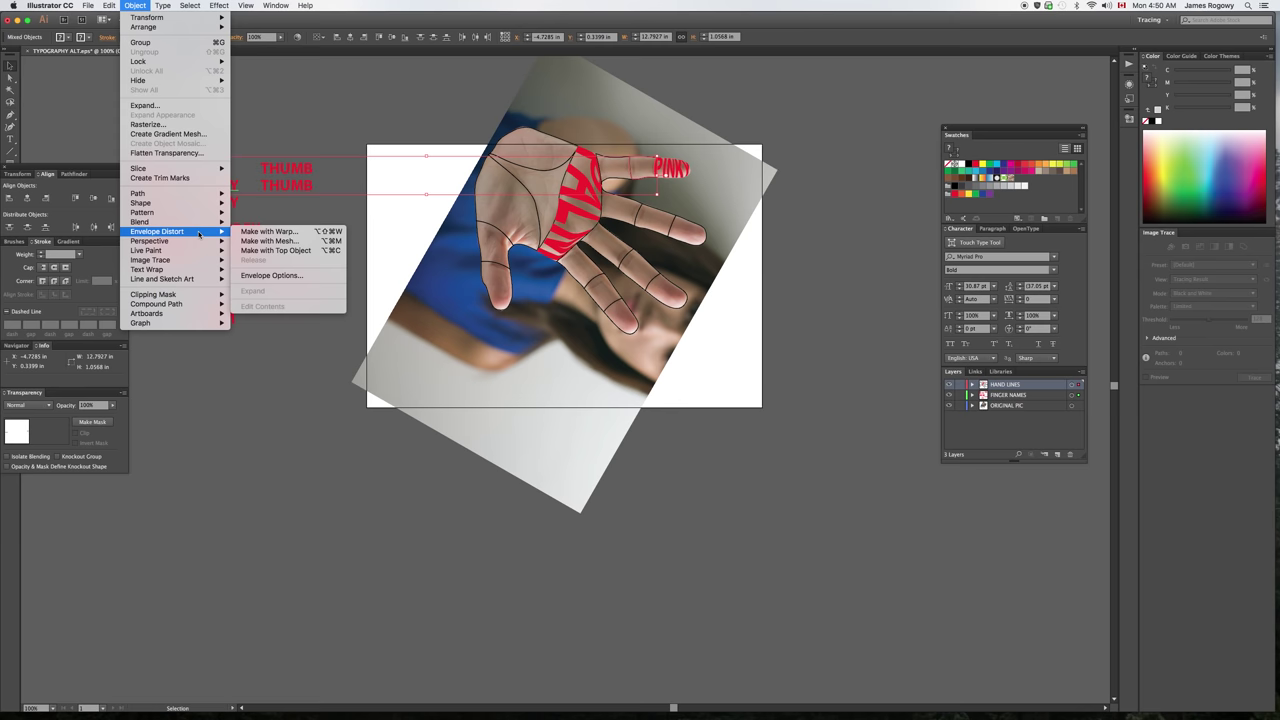
left_click(272, 250)
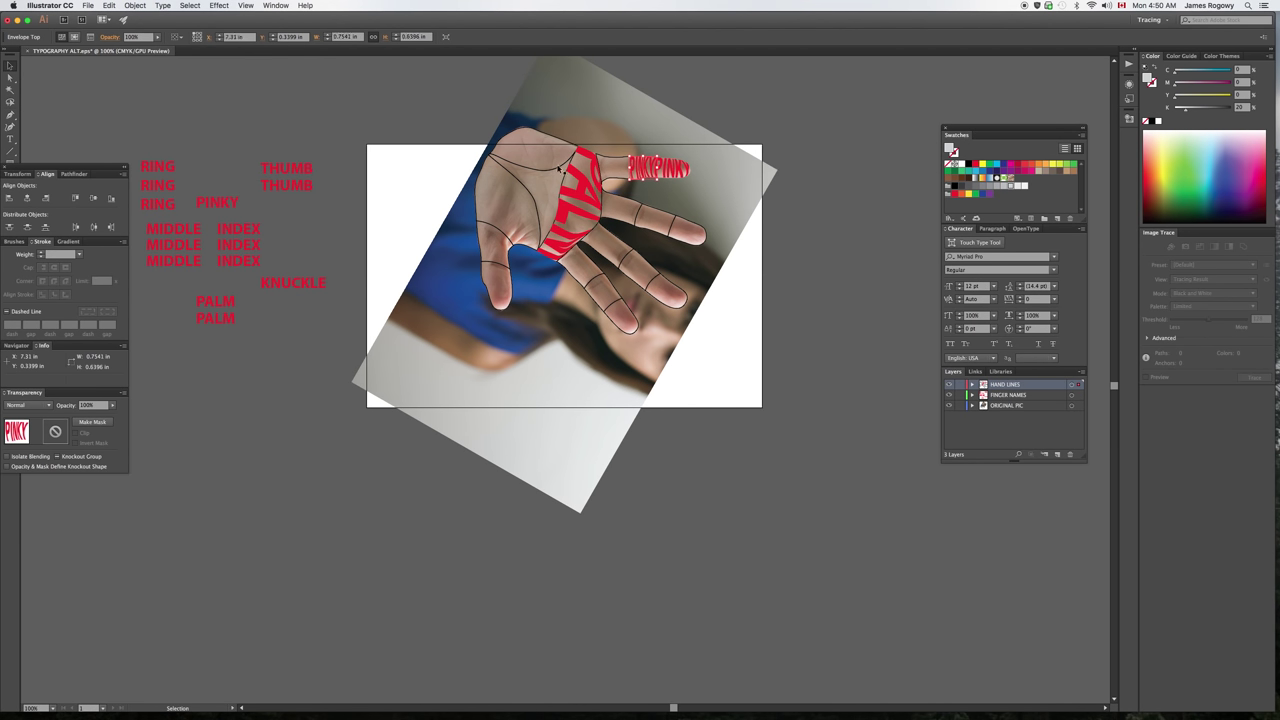
Warp PINKY into the last pinky section, then toggle the photo to check the lettering
left_click(618, 160)
left_click(218, 203, "shift")
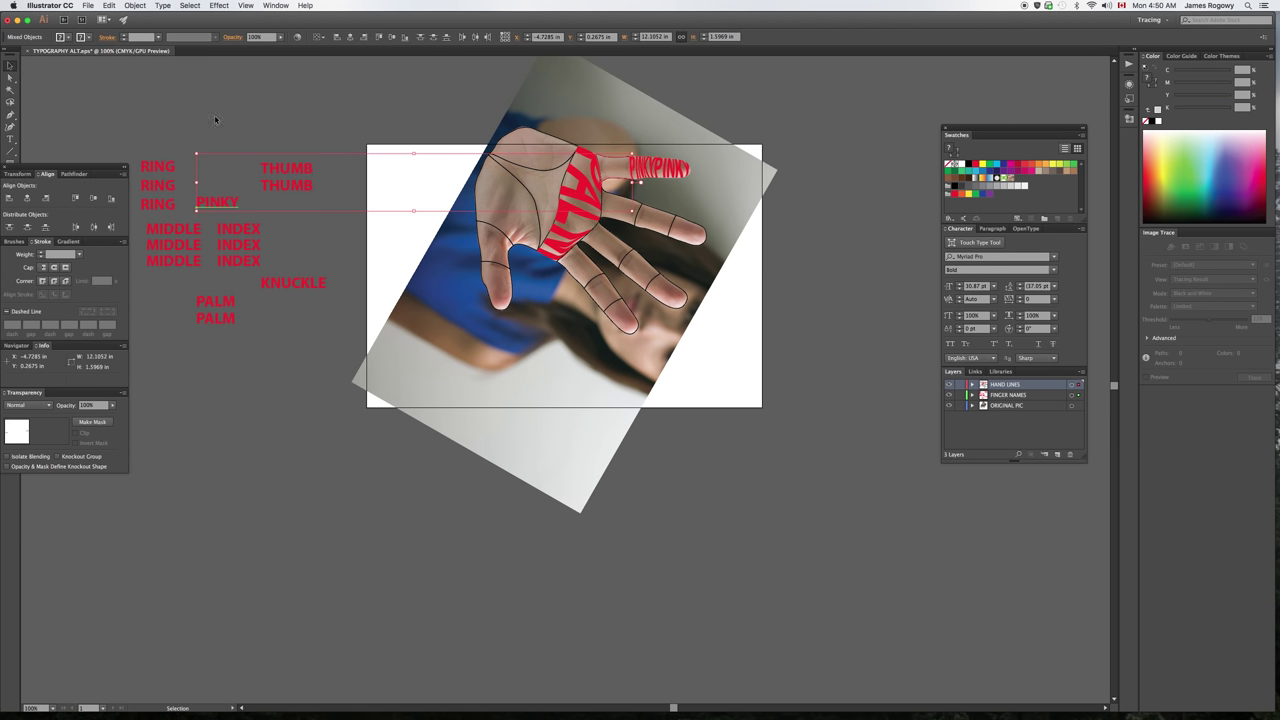
left_click(137, 5)
mouse_move(175, 232)
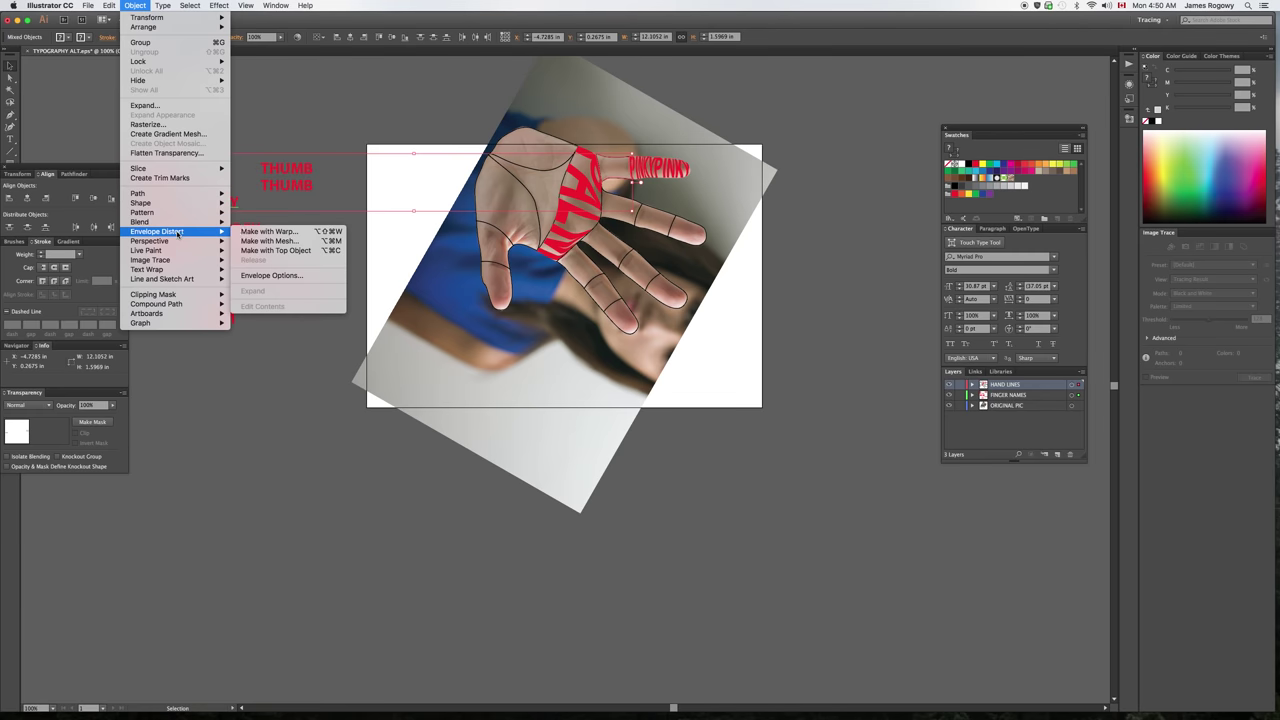
left_click(268, 251)
left_click(869, 377)
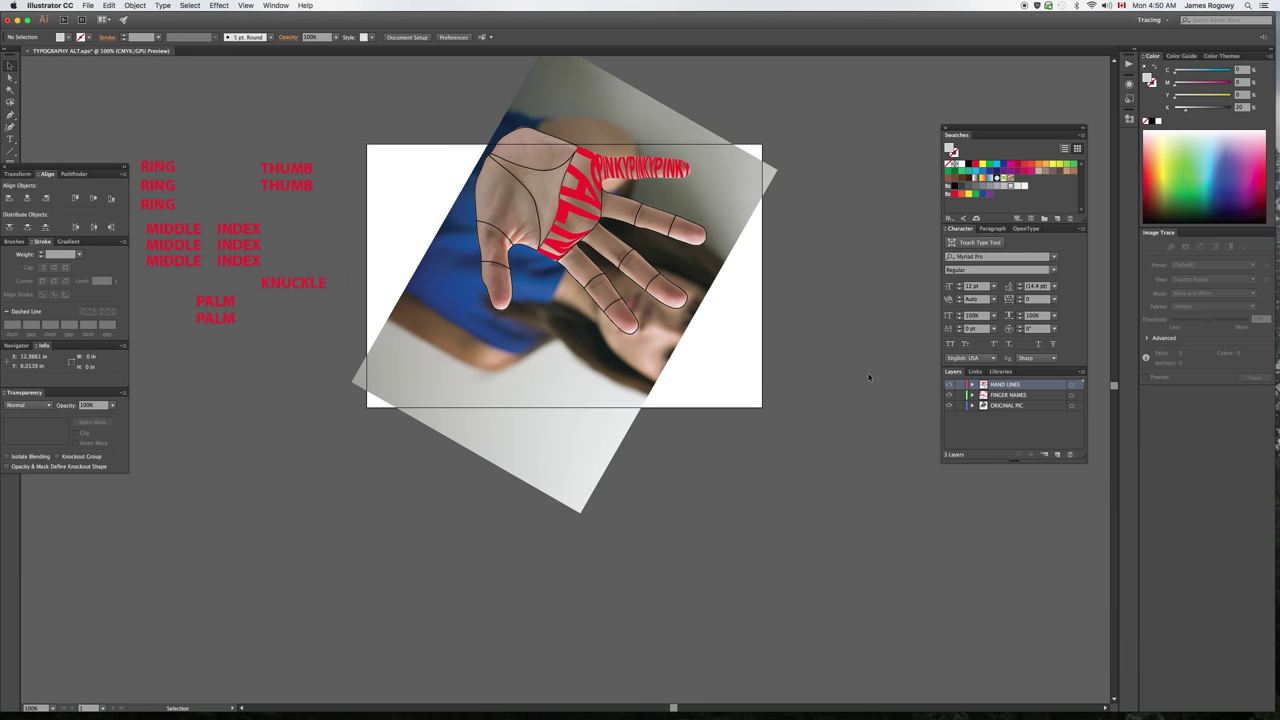
left_click(949, 405)
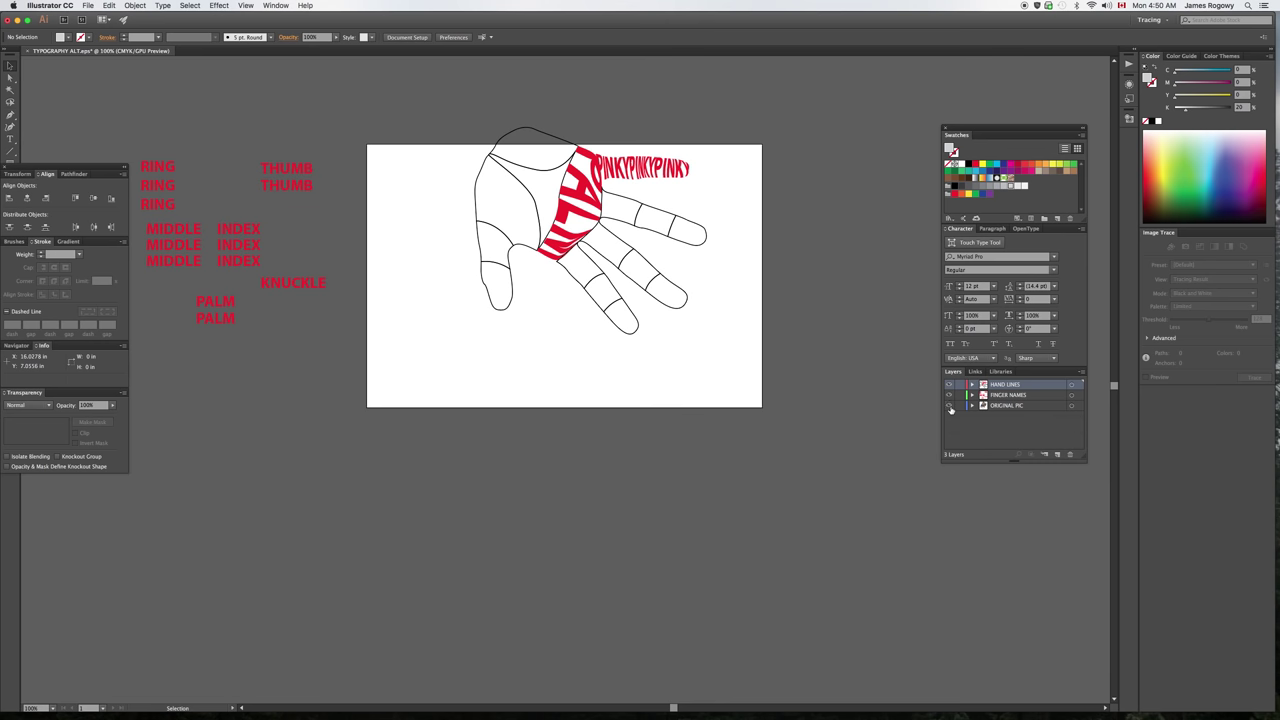
left_click(949, 405)
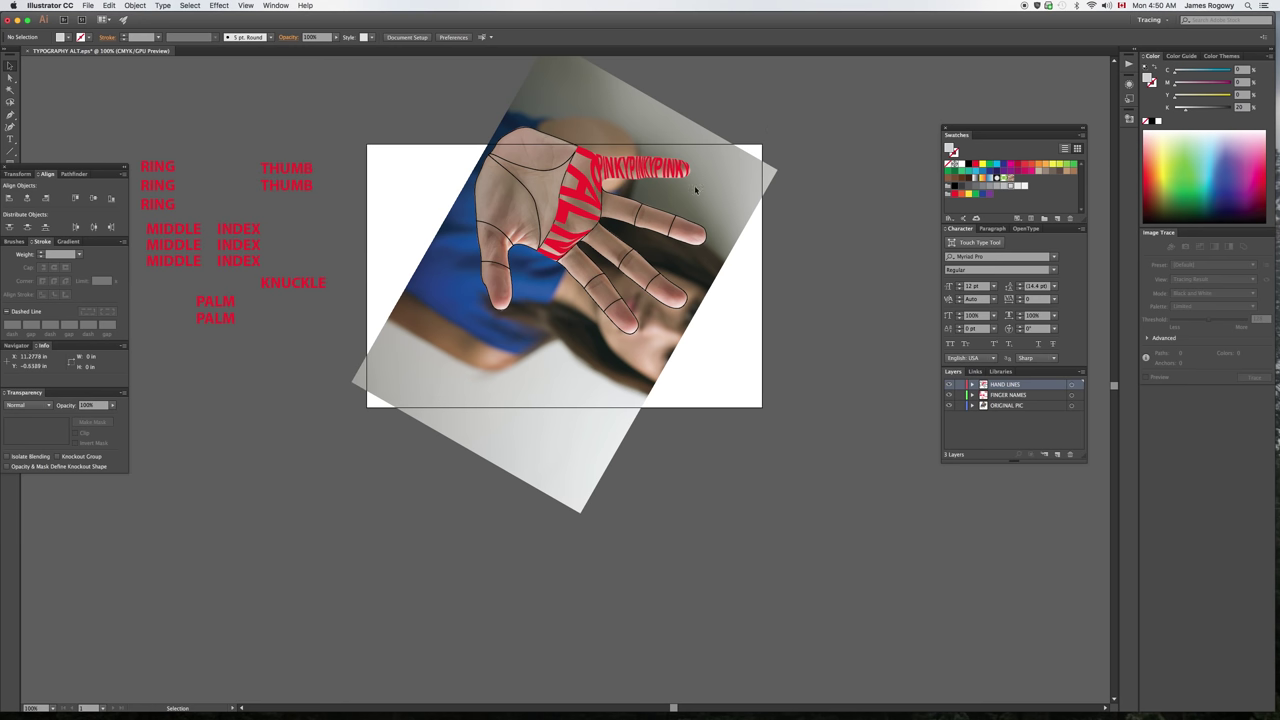
Rotate the artwork to a new angle and warp RING into the ring fingertip section
key("super+a")
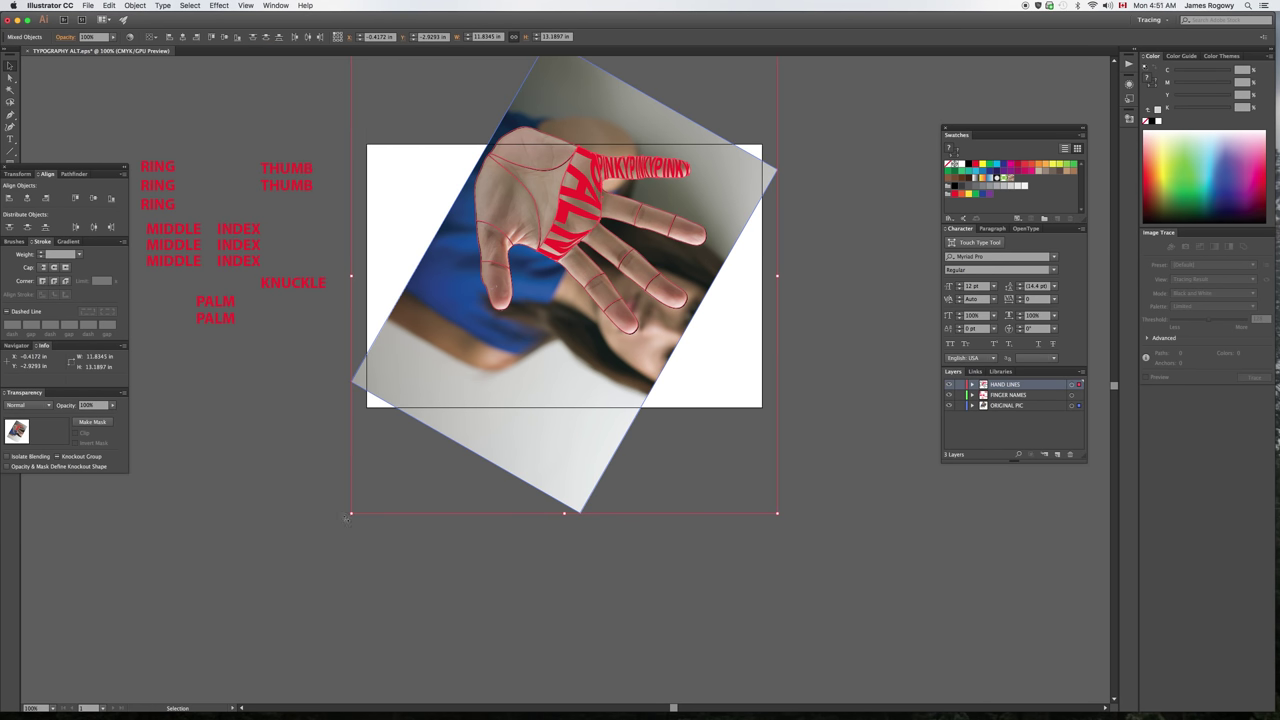
left_click_drag(347, 517, 466, 543)
left_click(746, 320)
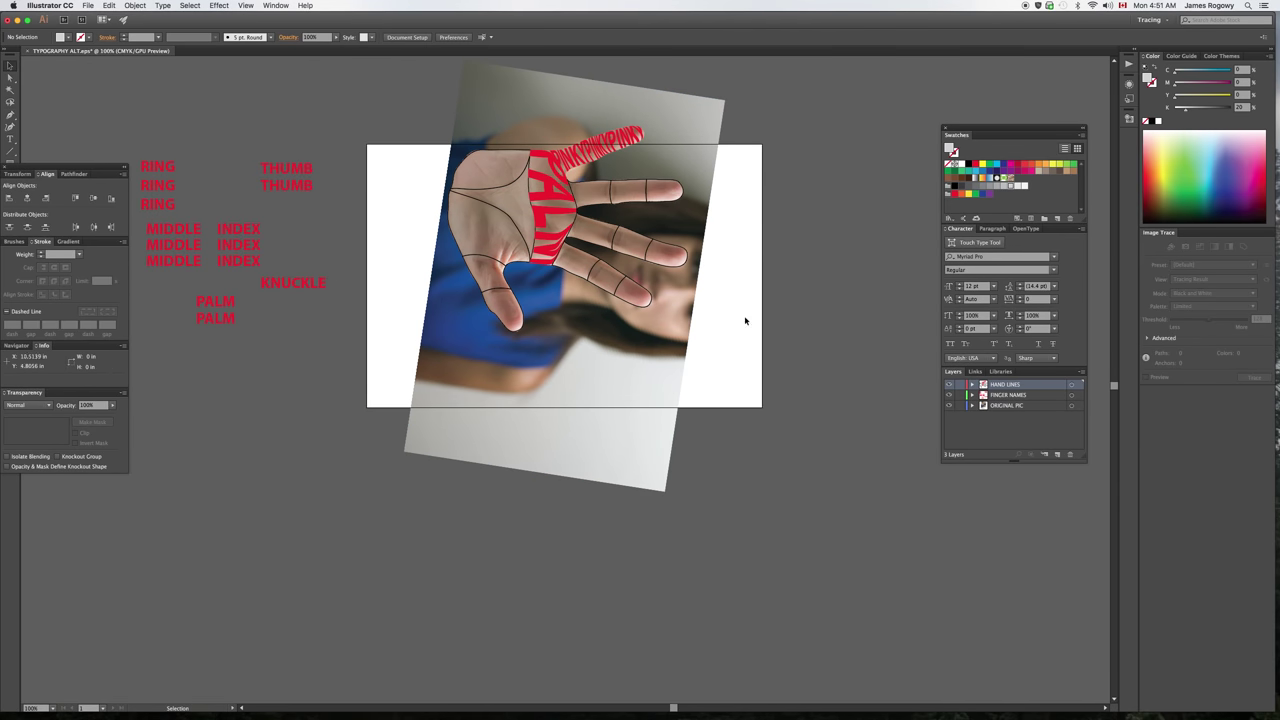
left_click(675, 187)
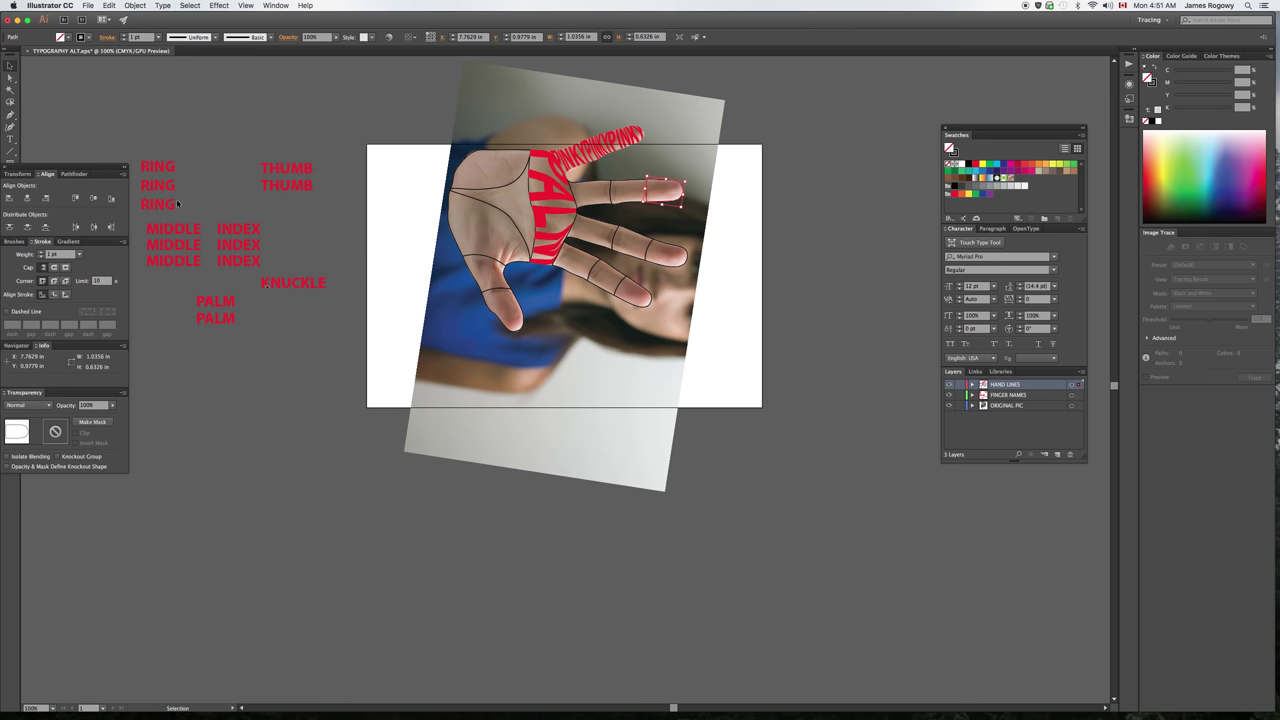
left_click(164, 168, "shift")
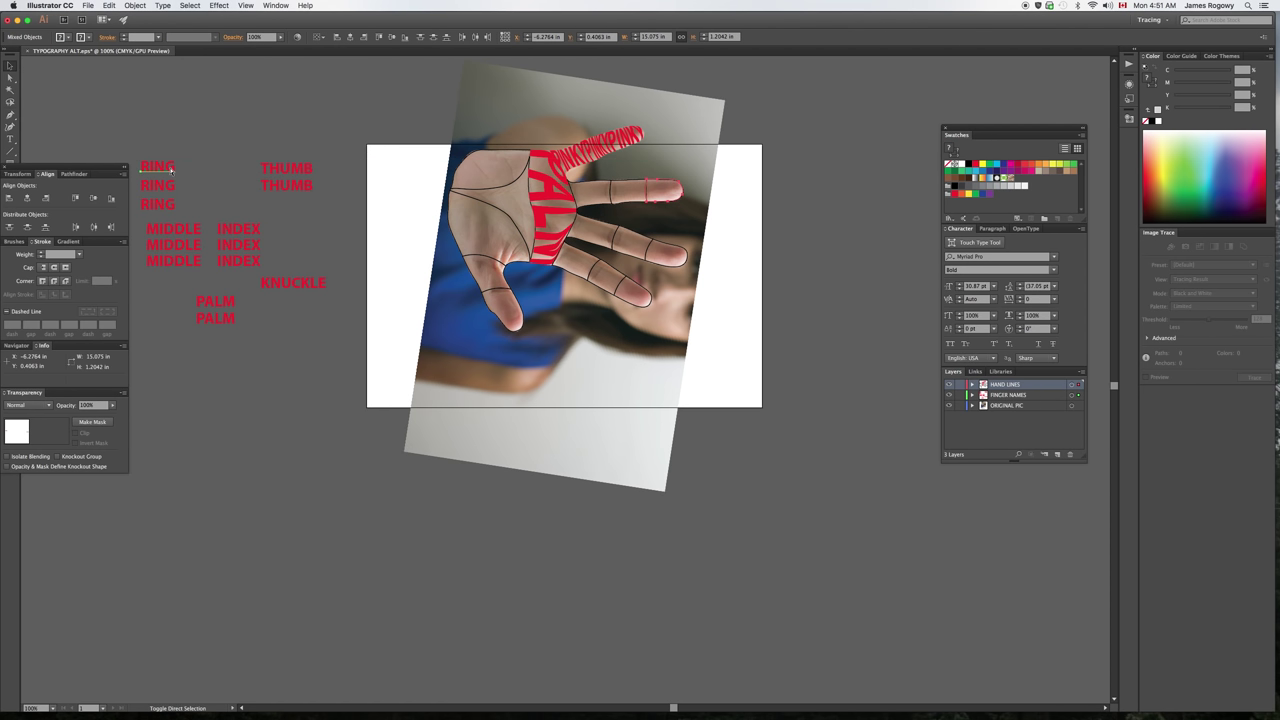
key("shift+Left")
key("shift+Left")
key("shift+Left")
key("super+z")
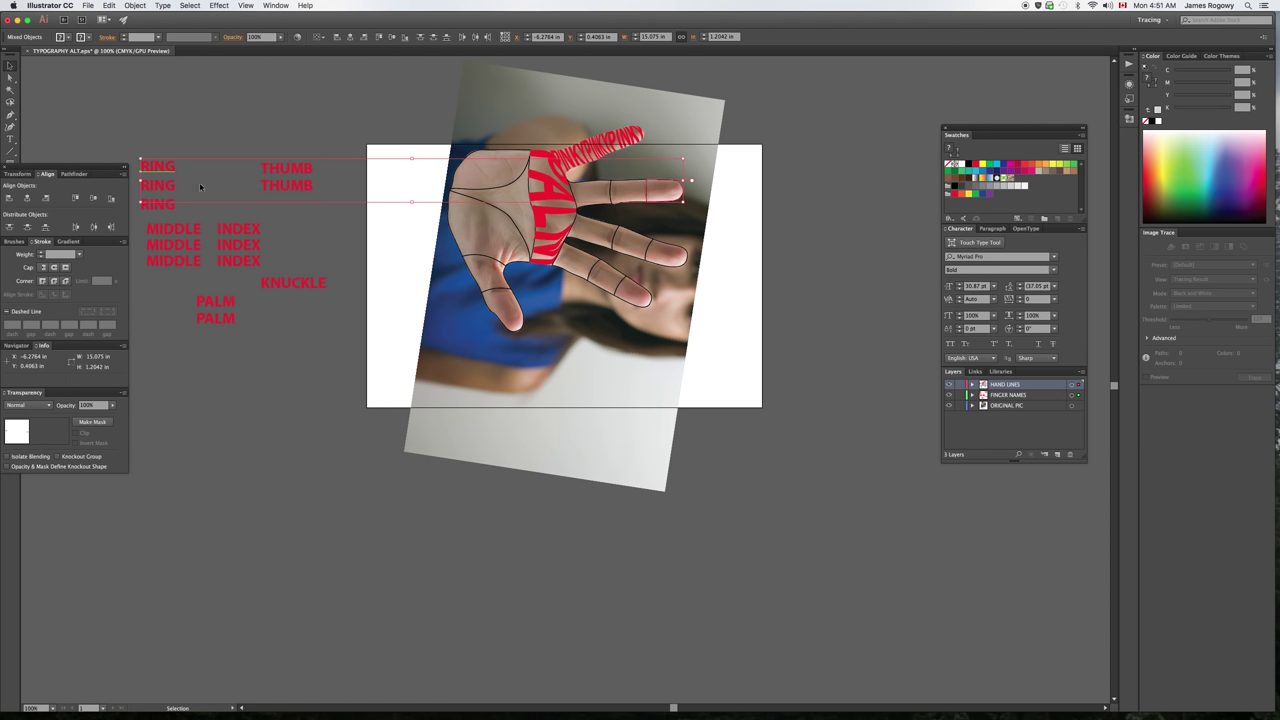
left_click(135, 5)
mouse_move(160, 231)
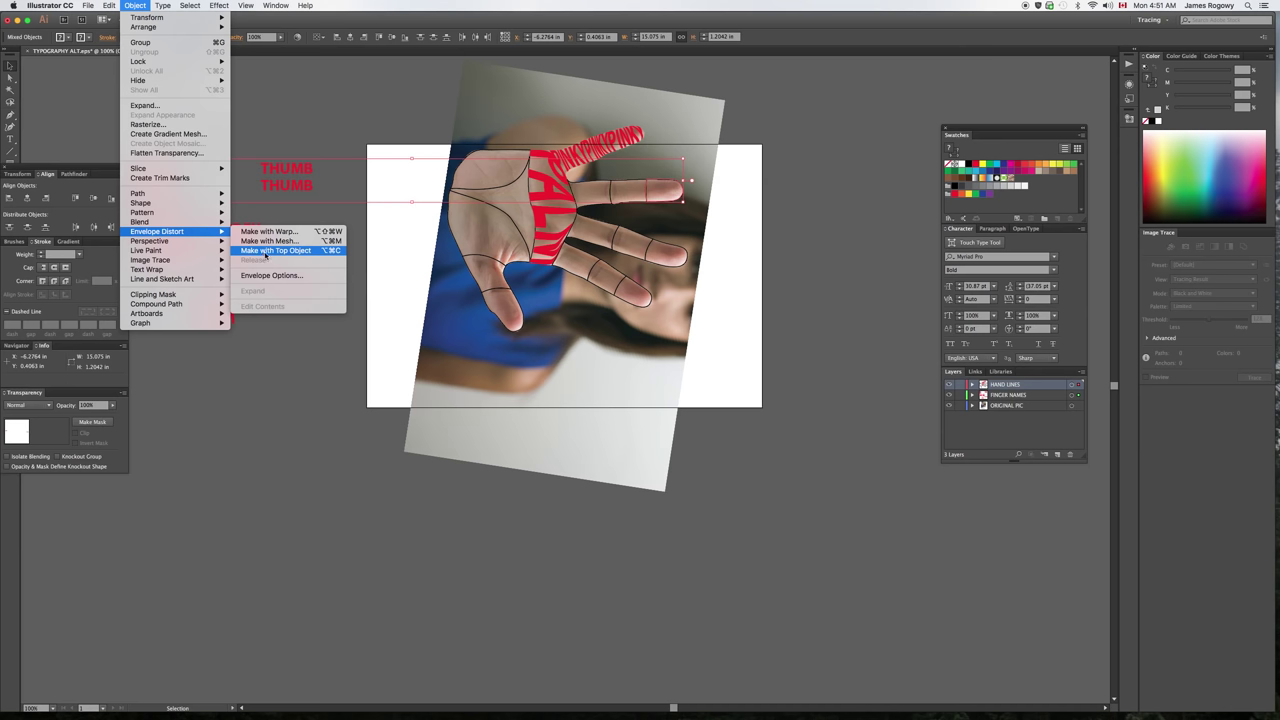
left_click(265, 251)
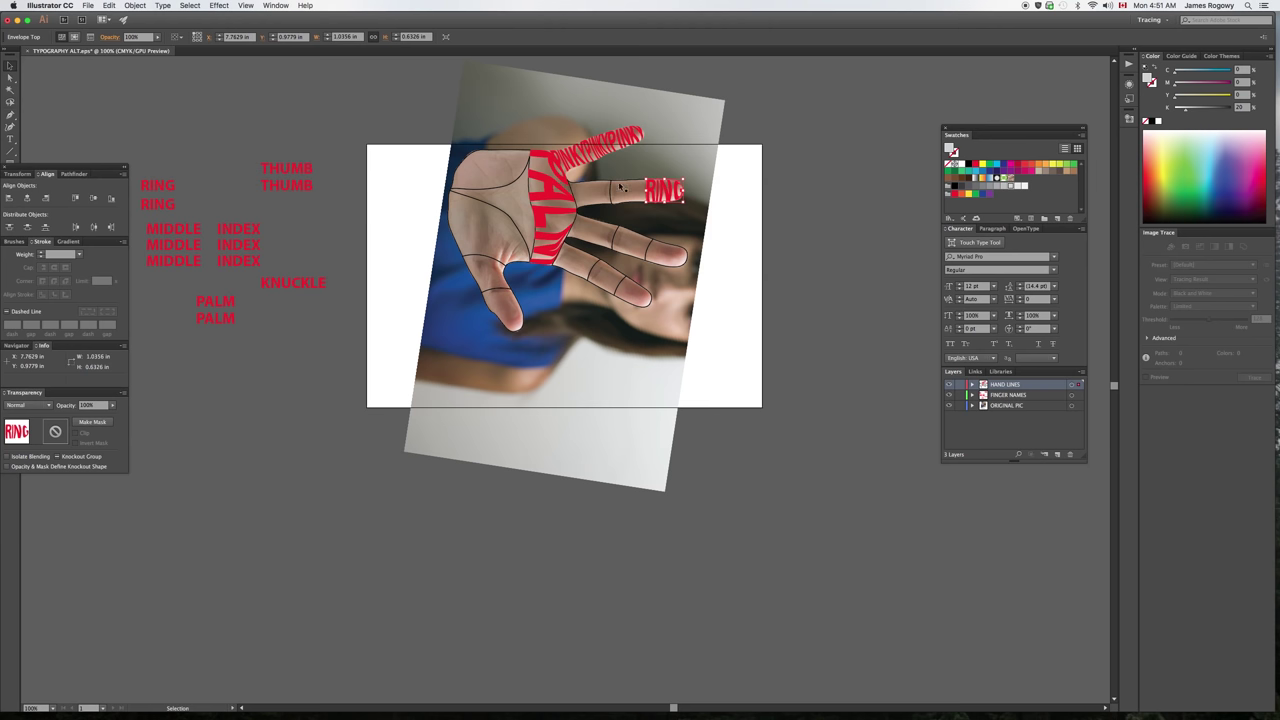
Warp the remaining two RING words into the other ring finger sections
left_click(158, 188, "shift")
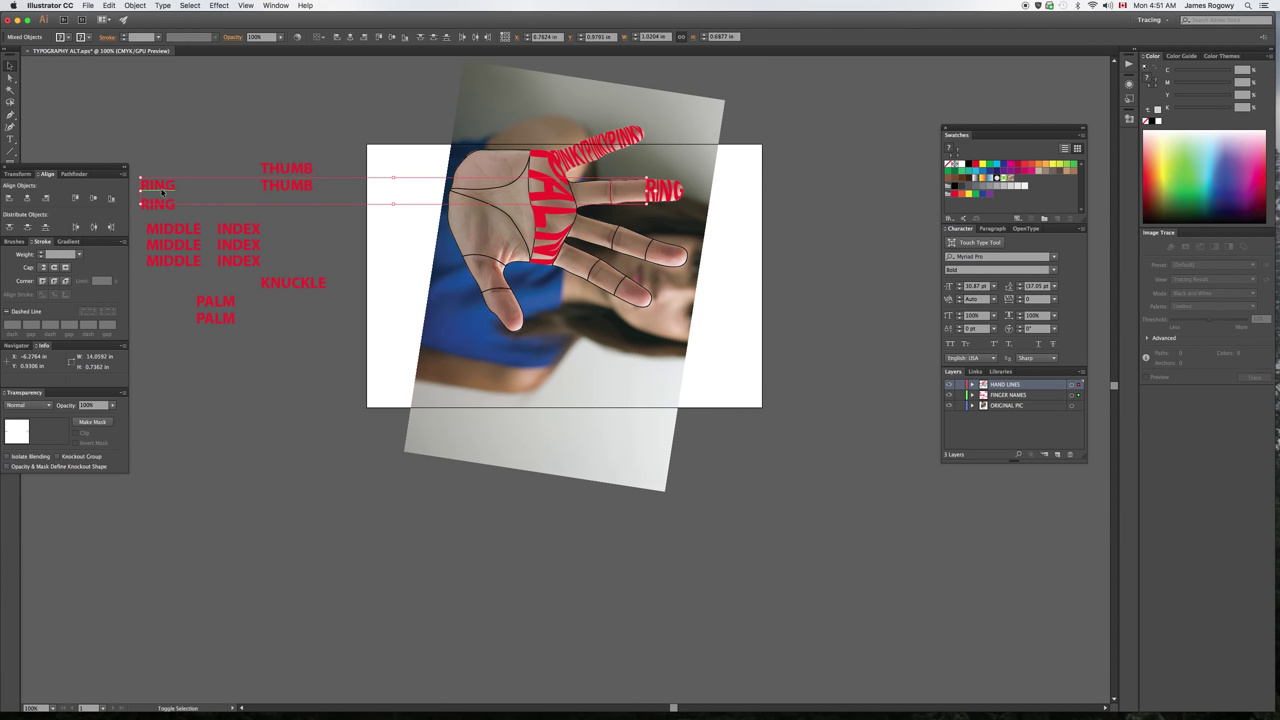
left_click(134, 5)
mouse_move(160, 231)
left_click(269, 250)
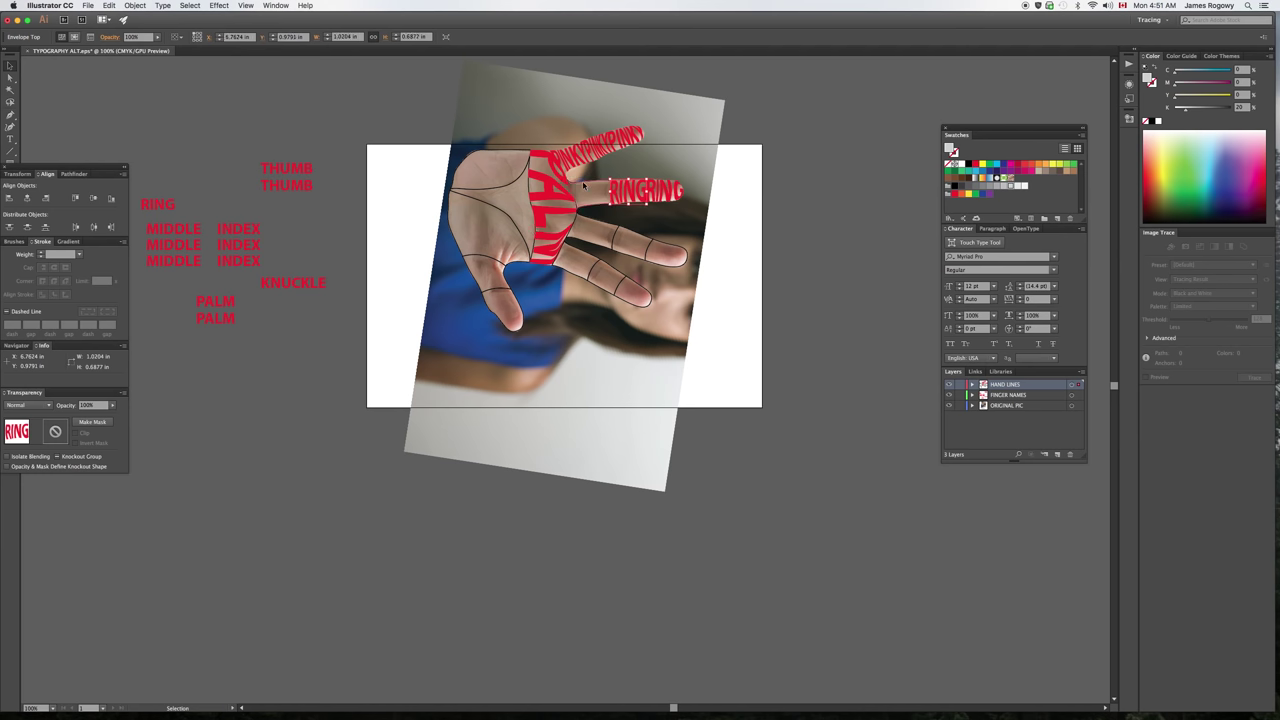
left_click(160, 207, "shift")
left_click(134, 5)
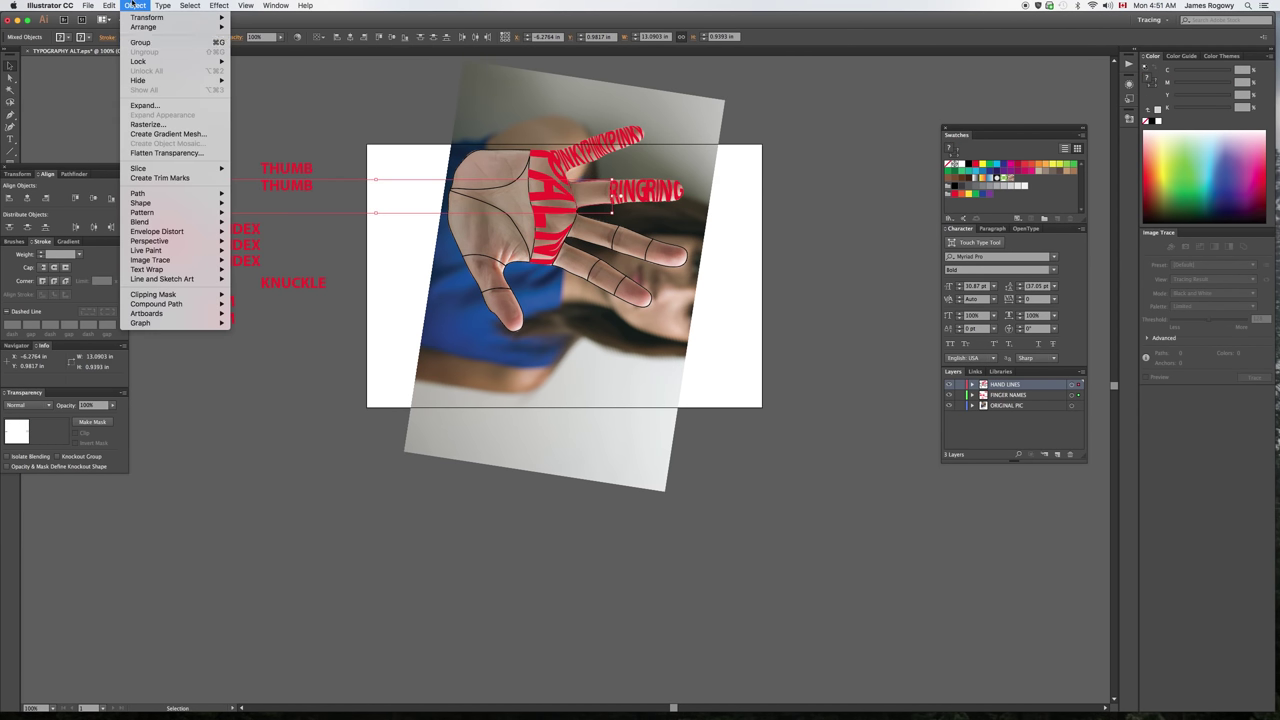
mouse_move(172, 205)
mouse_move(160, 231)
left_click(269, 250)
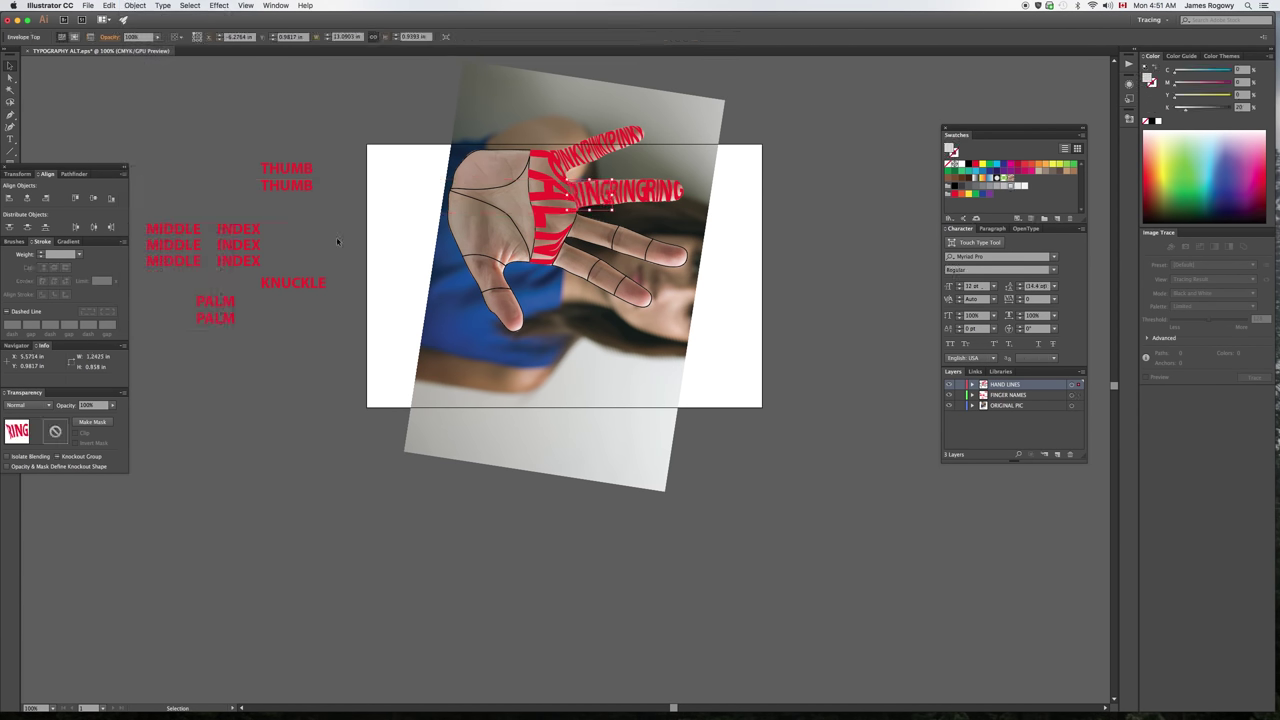
left_click(404, 108)
Rotate the artwork again and warp MIDDLE into the middle fingertip section
key("super+a")
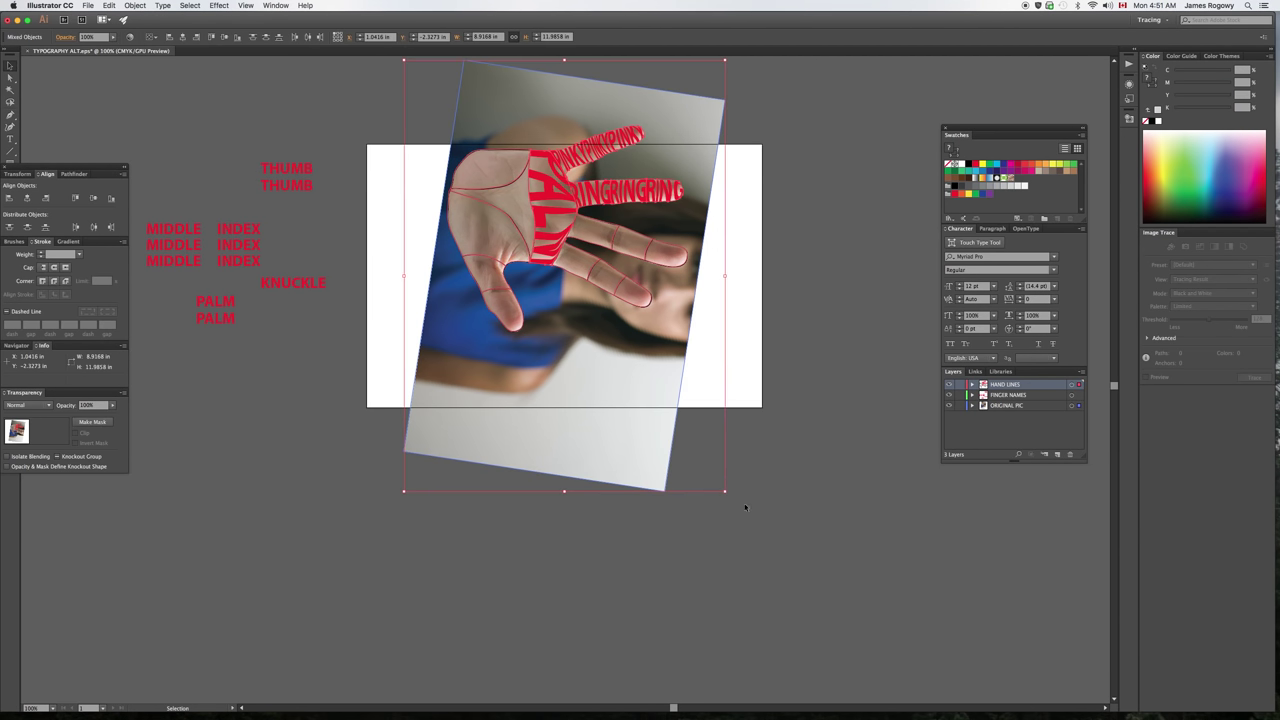
left_click_drag(729, 493, 823, 392)
left_click(743, 354)
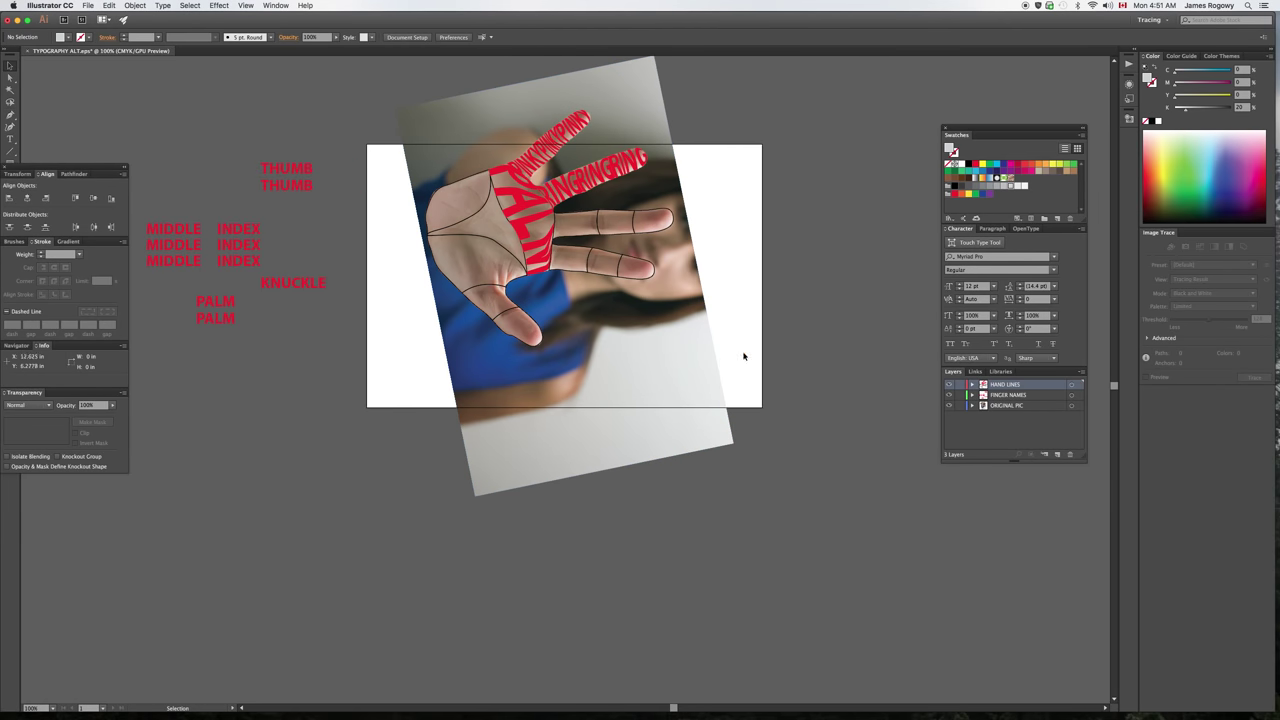
left_click(648, 214)
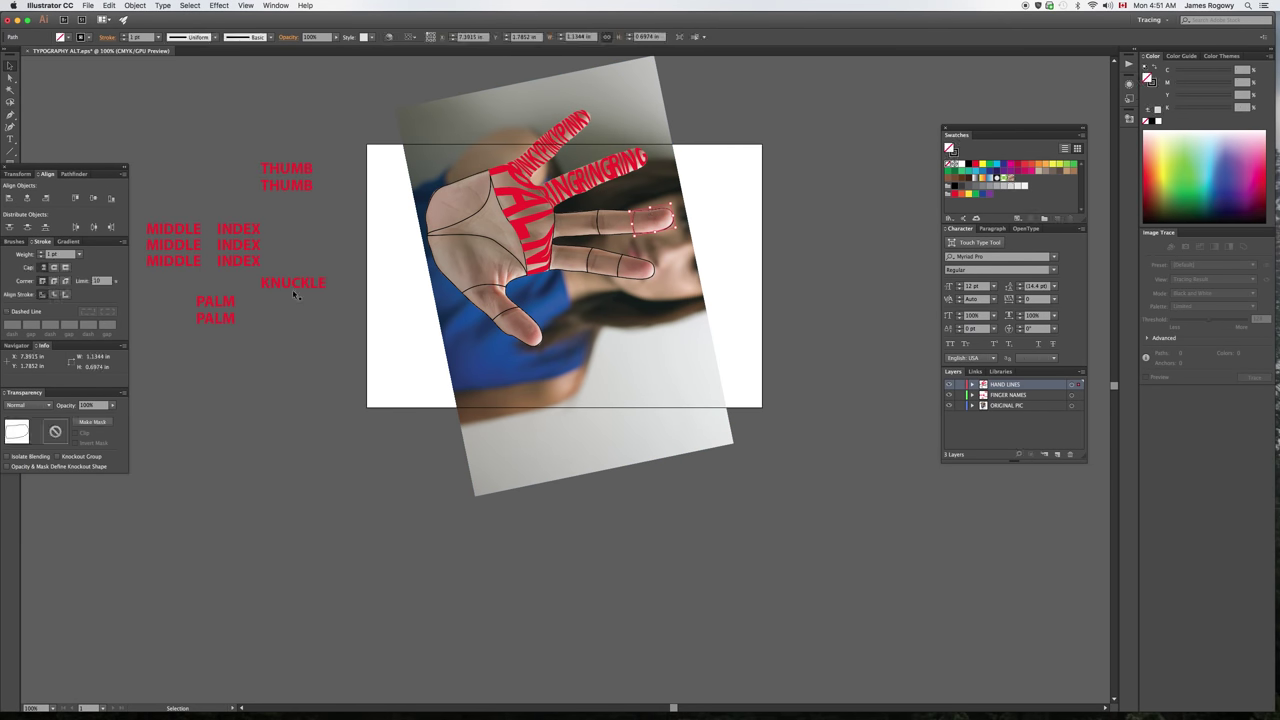
left_click(173, 228, "shift")
scroll(565, 300, "up", 1)
left_click(135, 5)
mouse_move(170, 229)
left_click(280, 252)
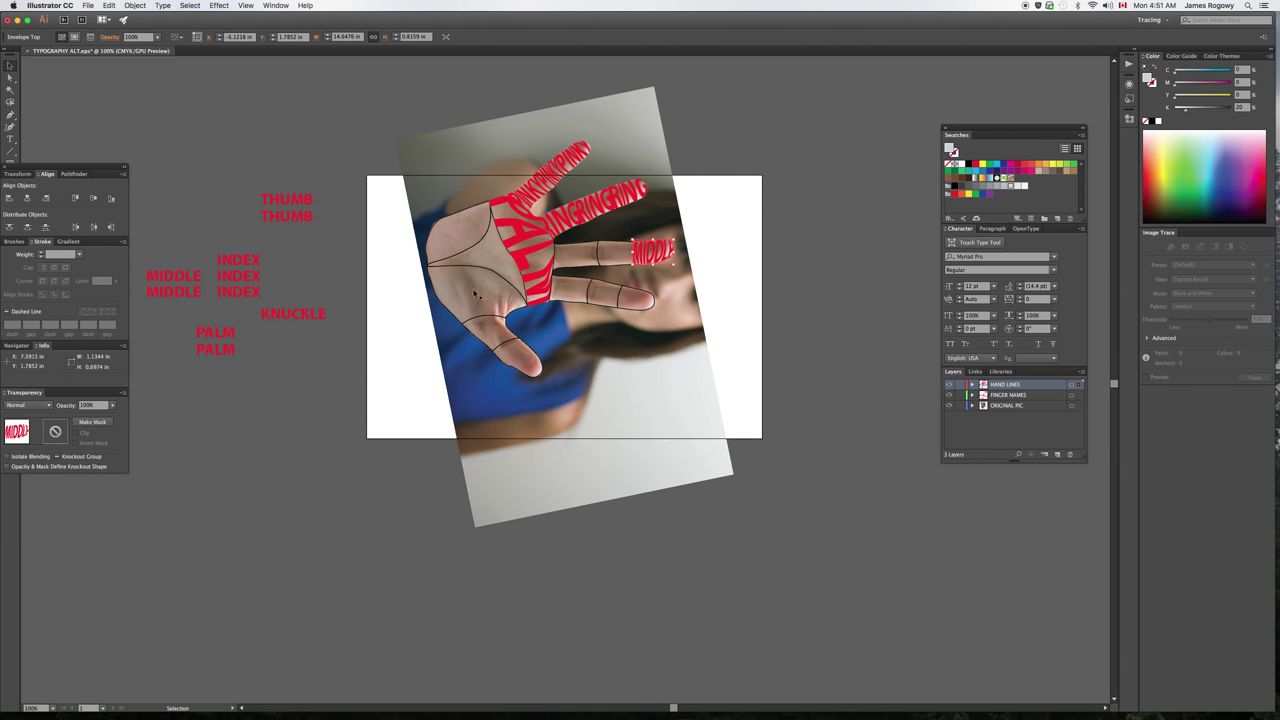
Select the next middle finger section with another MIDDLE word for warping
left_click(622, 246)
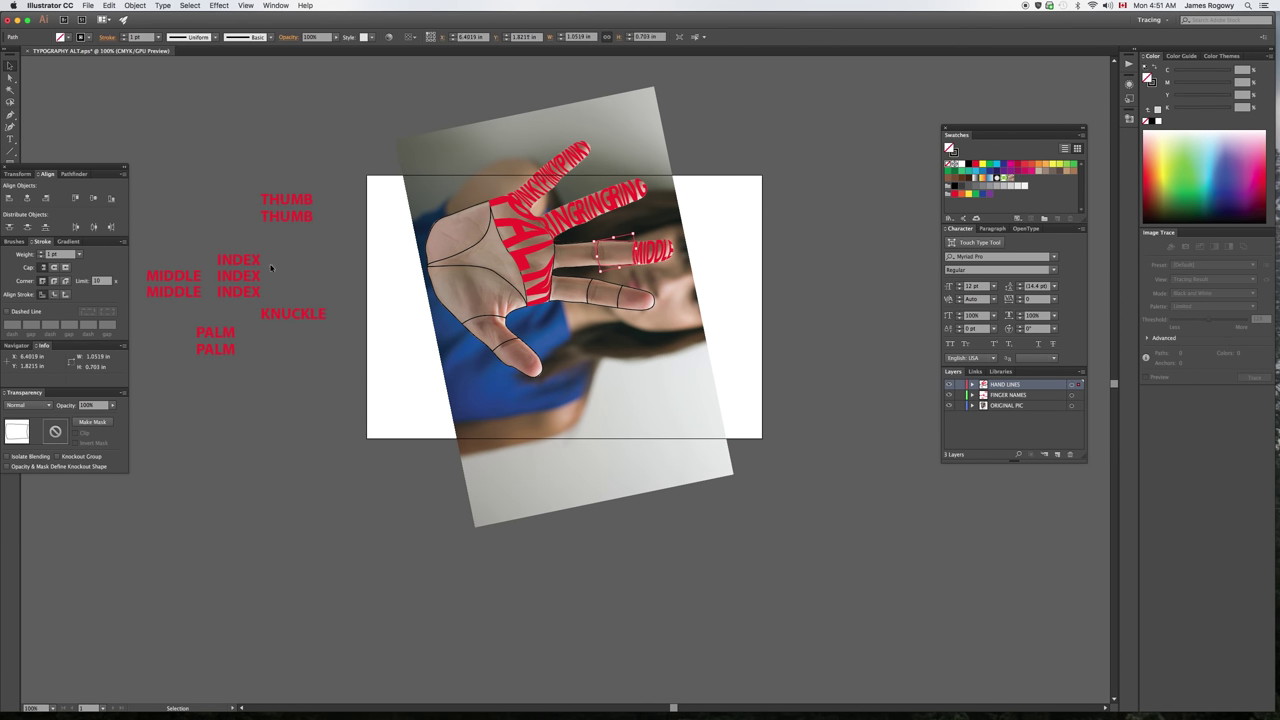
left_click(193, 268, "shift")
left_click(137, 5)
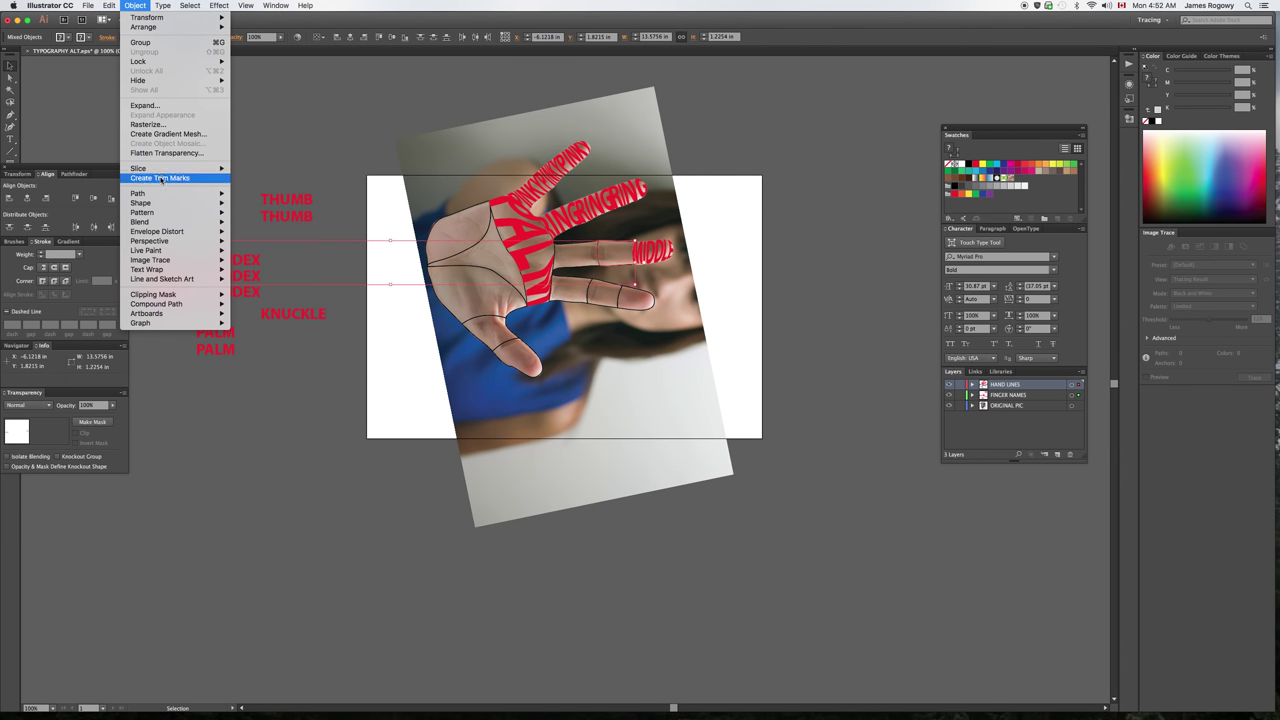